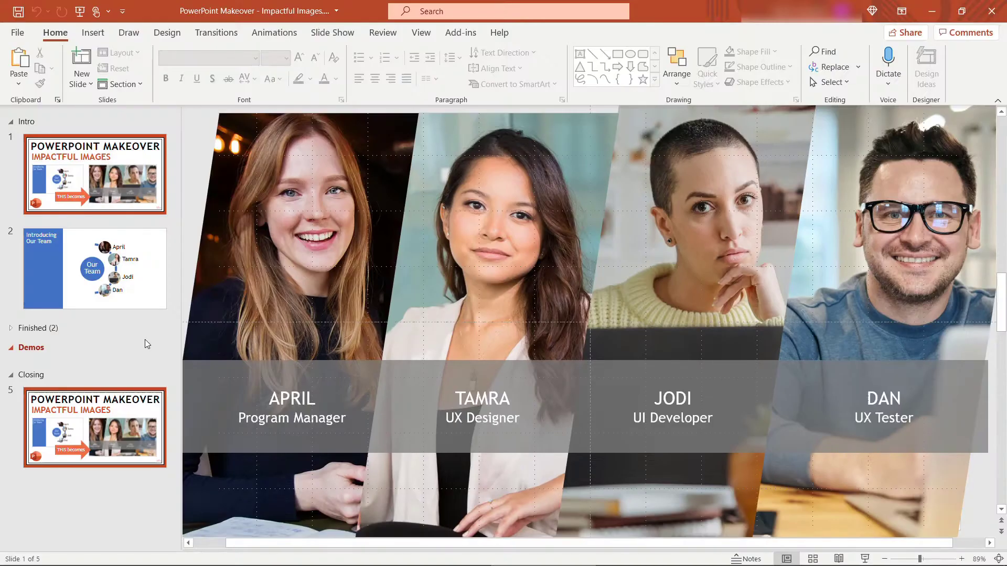
- Insert a Blank-layout slide 5, then drag all four team jpgs from demo graphics onto it
{"action": "left_click", "coordinate": [81, 84]}
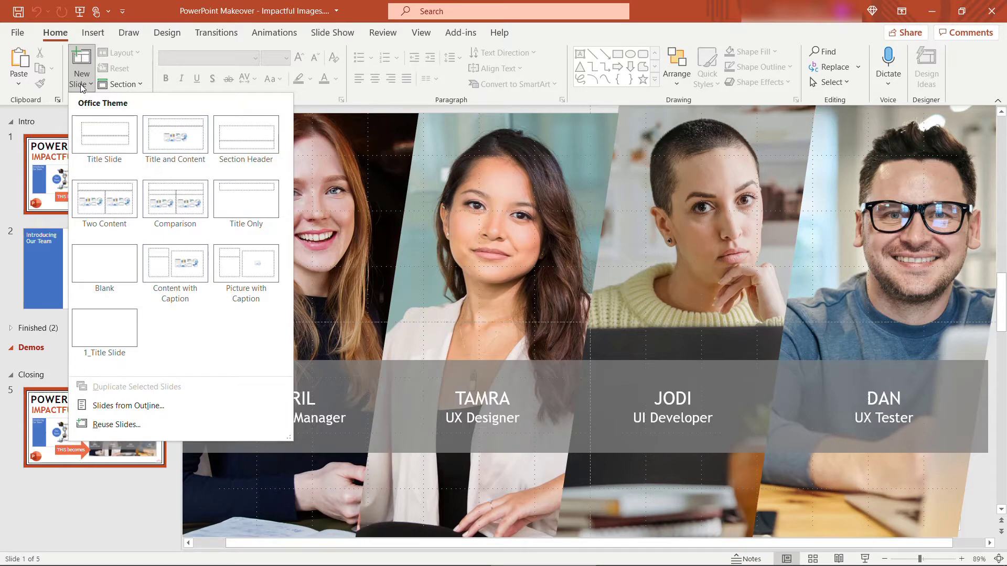
{"action": "left_click", "coordinate": [105, 264]}
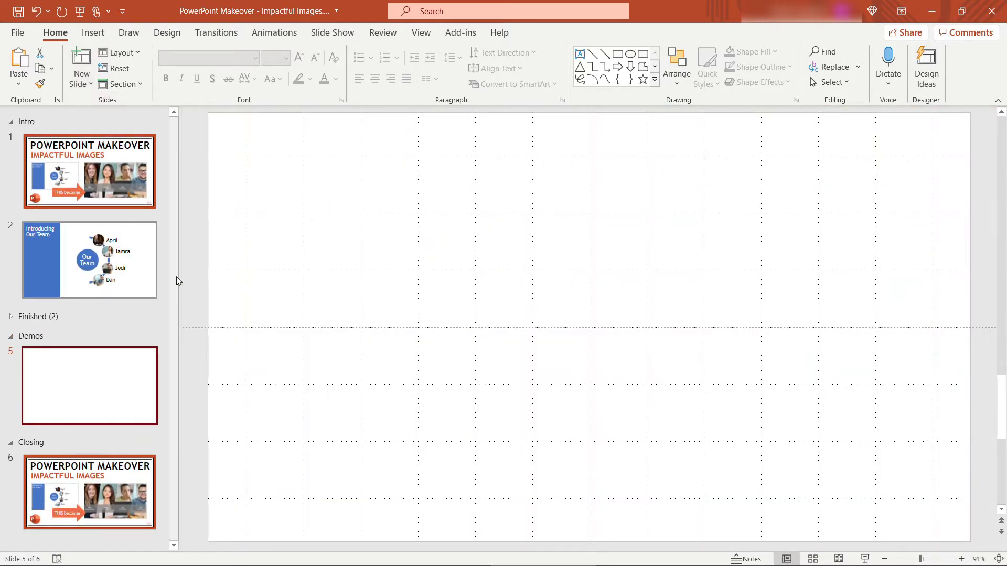
{"action": "key", "text": "alt+Tab"}
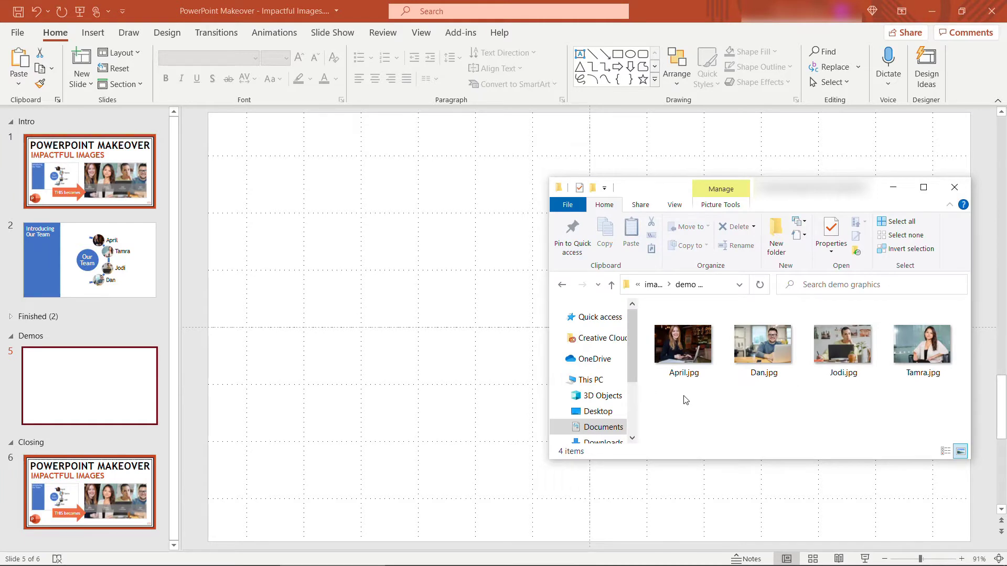
{"action": "left_click", "coordinate": [677, 357]}
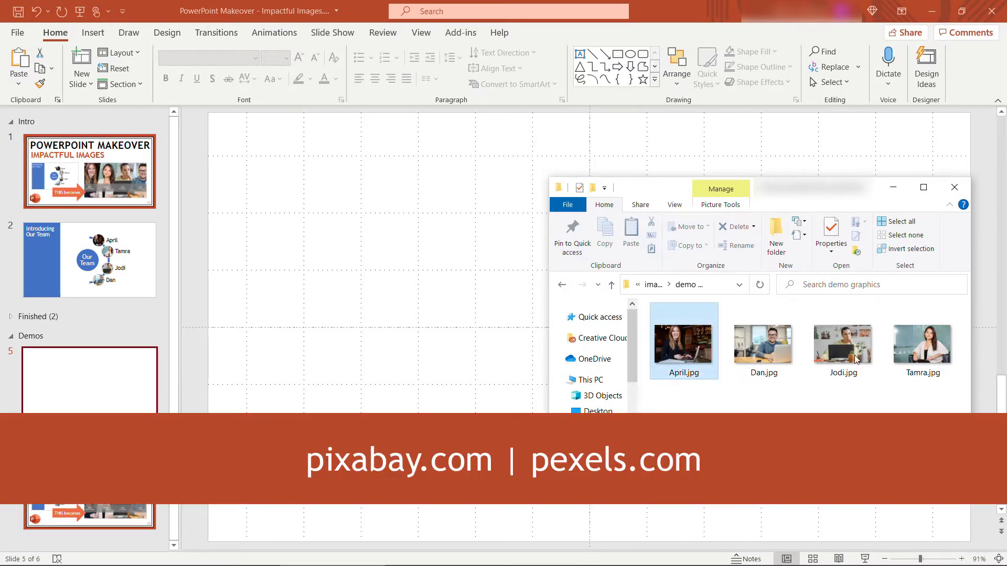
{"action": "left_click", "coordinate": [934, 353], "text": "shift"}
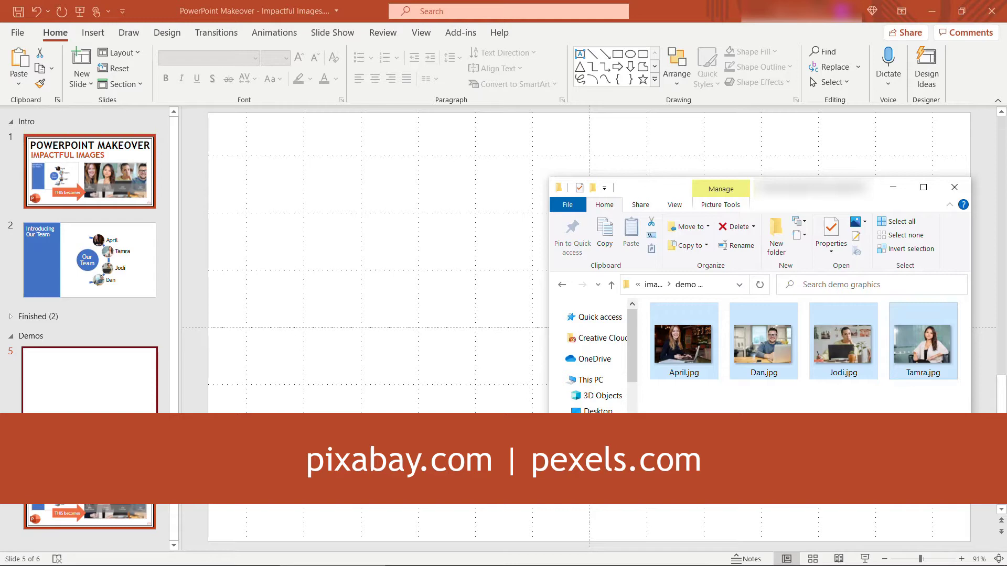
{"action": "left_click_drag", "start_coordinate": [691, 359], "coordinate": [412, 388]}
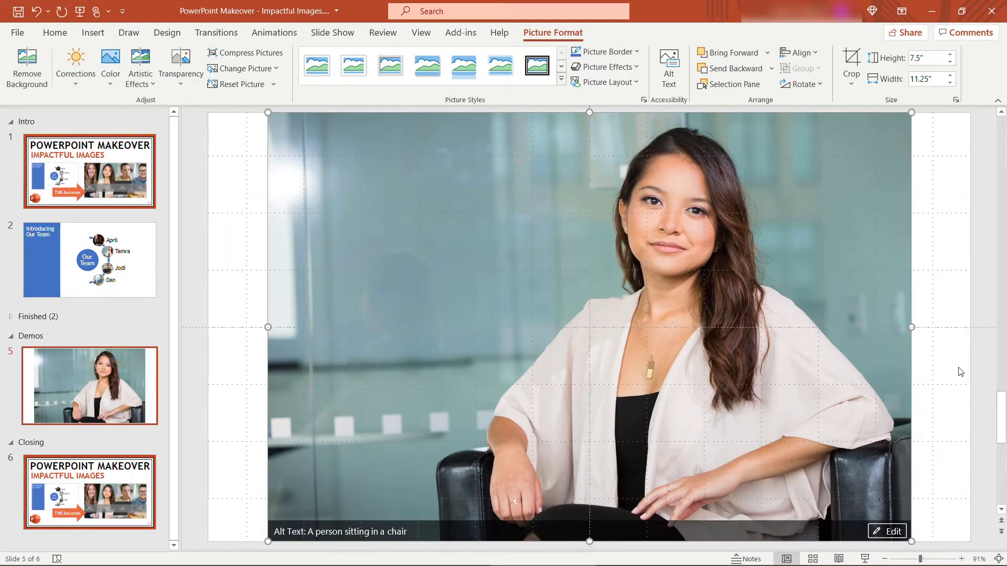
- Zoom the slide view out to 60% to reveal space around the stacked photos
{"action": "left_click", "coordinate": [889, 559]}
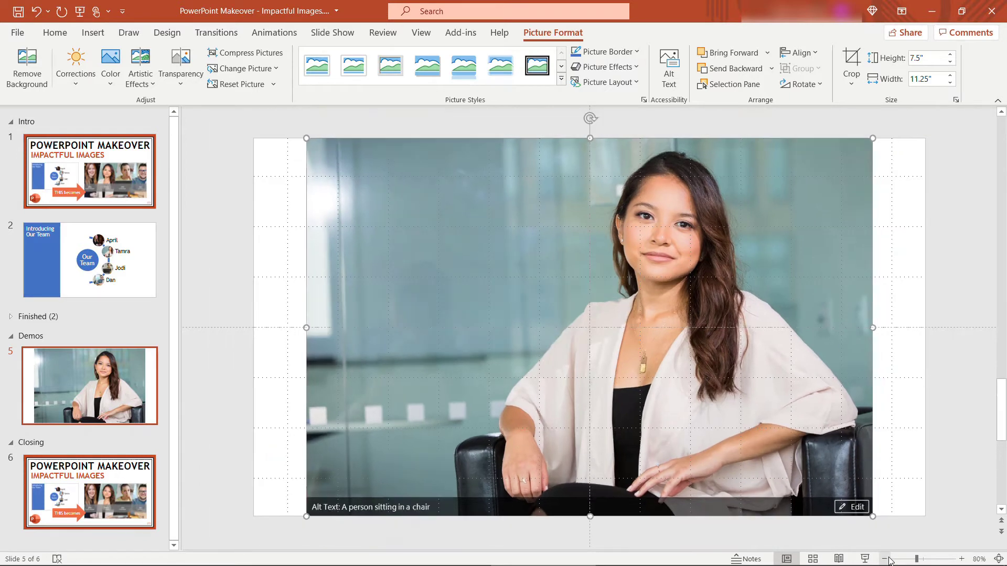
{"action": "left_click", "coordinate": [885, 559]}
{"action": "left_click", "coordinate": [885, 559]}
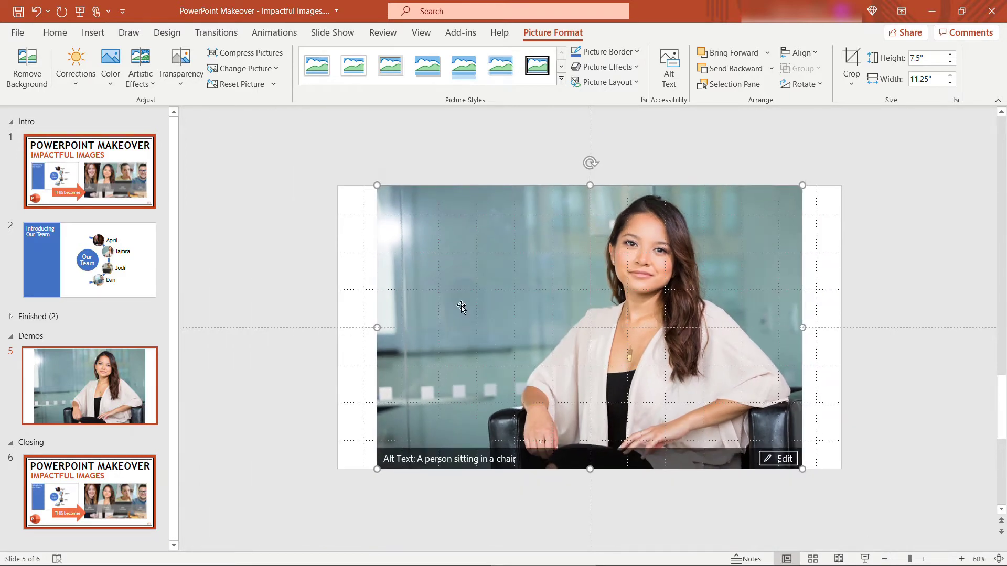
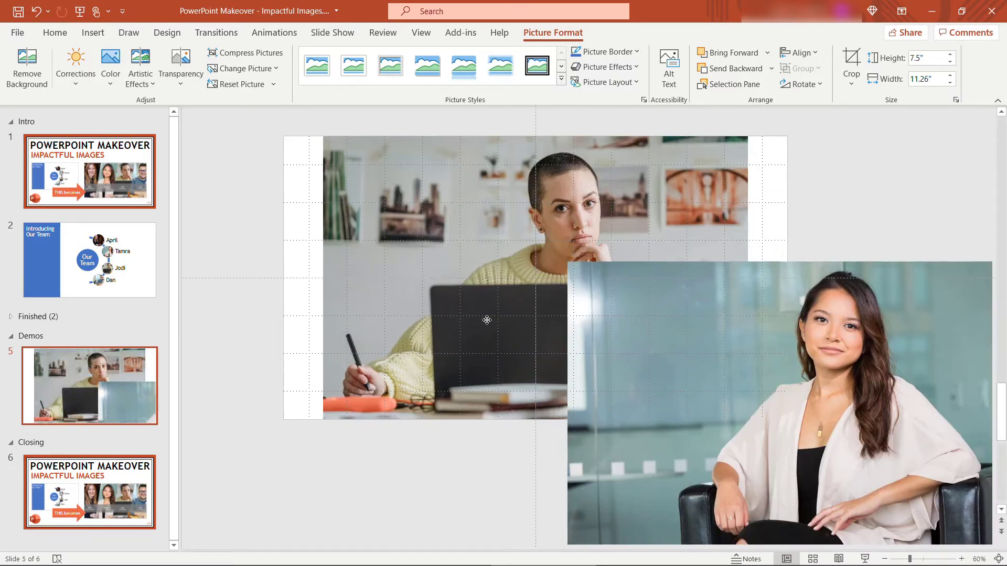
- Spread the pictures apart, resize the woman-in-bar photo to 8" by 12", and bring it to front
{"action": "left_click_drag", "start_coordinate": [487, 320], "coordinate": [767, 431]}
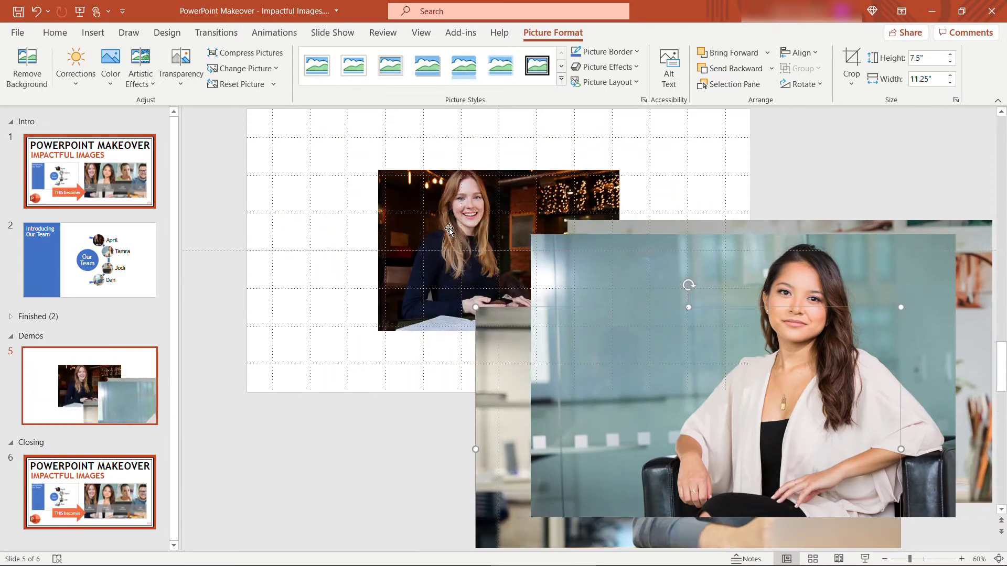
{"action": "left_click_drag", "start_coordinate": [449, 229], "coordinate": [312, 206]}
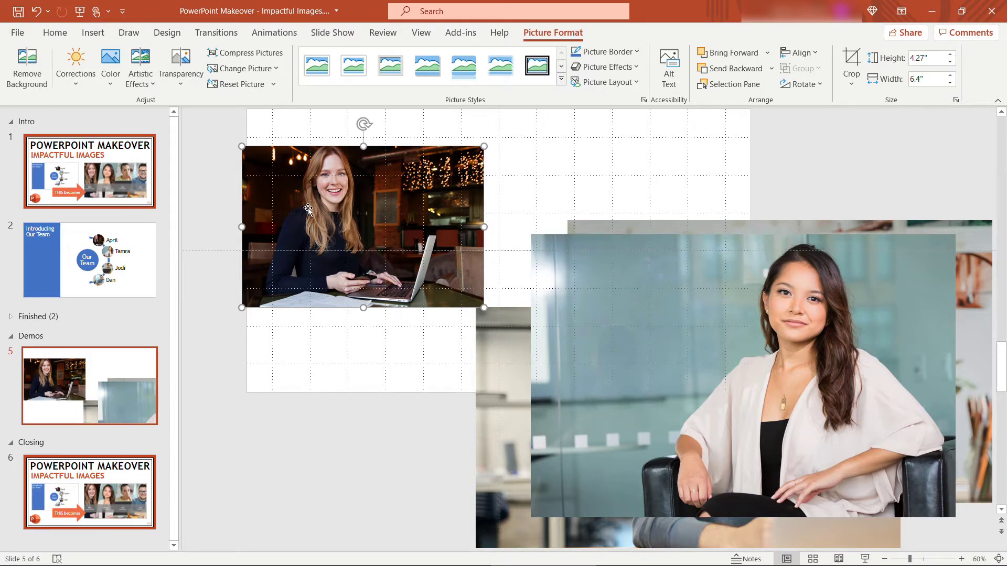
{"action": "left_click", "coordinate": [936, 61]}
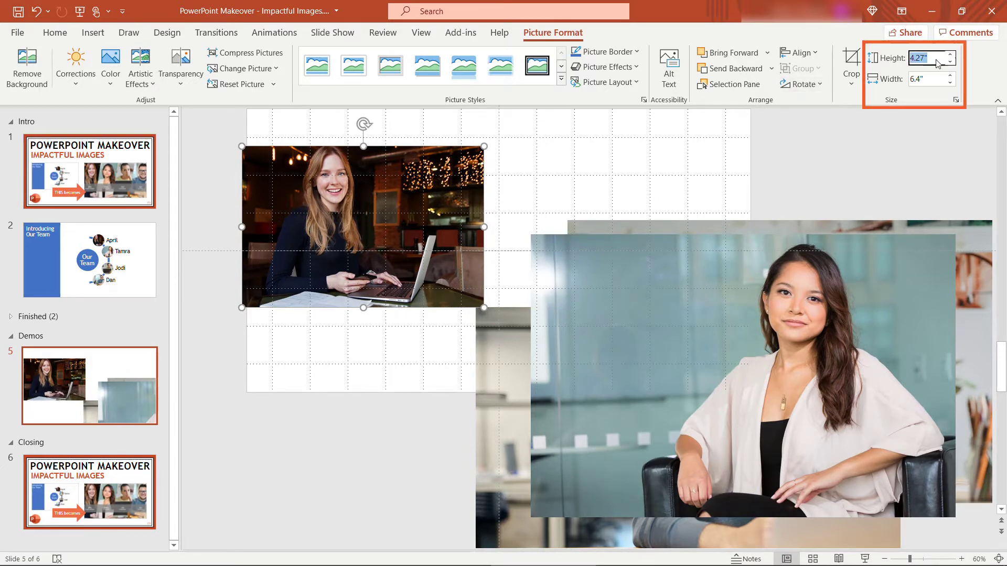
{"action": "type", "text": "8"}
{"action": "key", "text": "Return"}
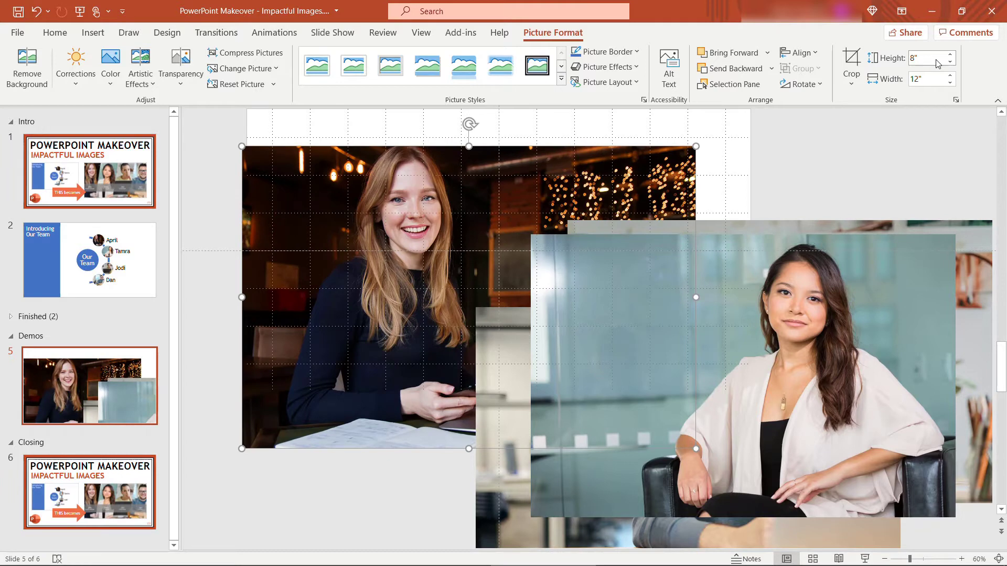
{"action": "right_click", "coordinate": [368, 212]}
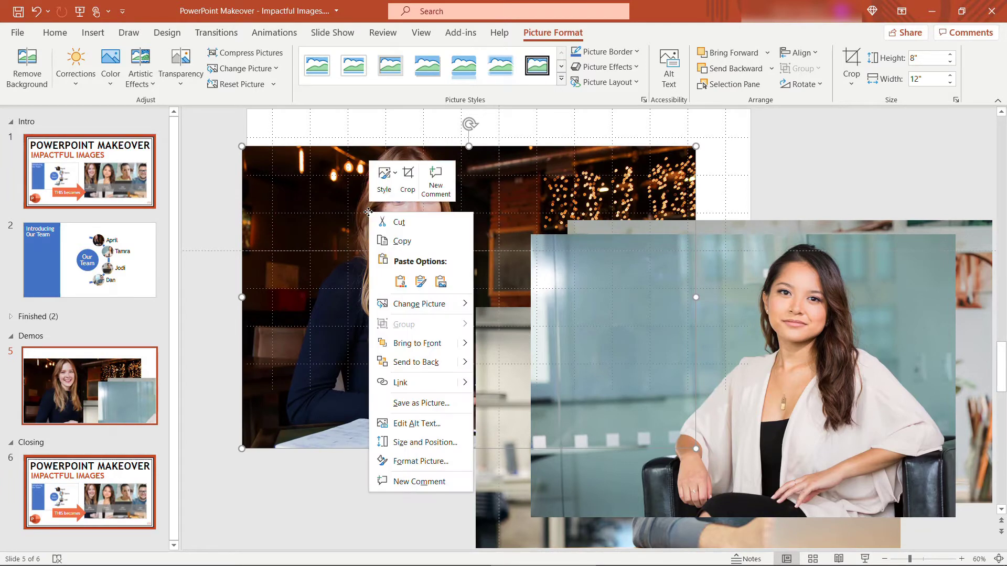
{"action": "left_click", "coordinate": [401, 346]}
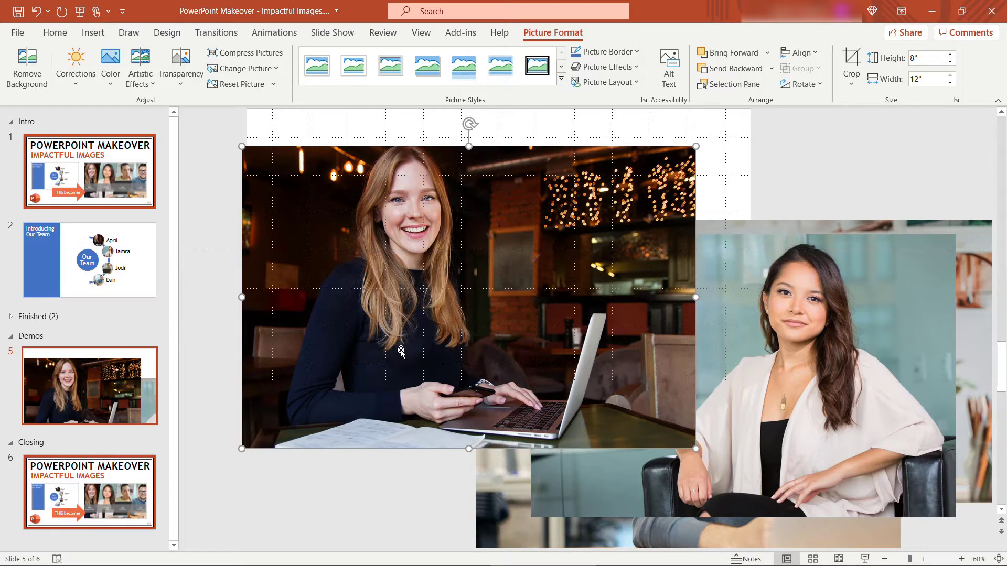
- Crop the woman-in-bar photo to a Parallelogram shape
{"action": "left_click", "coordinate": [847, 87]}
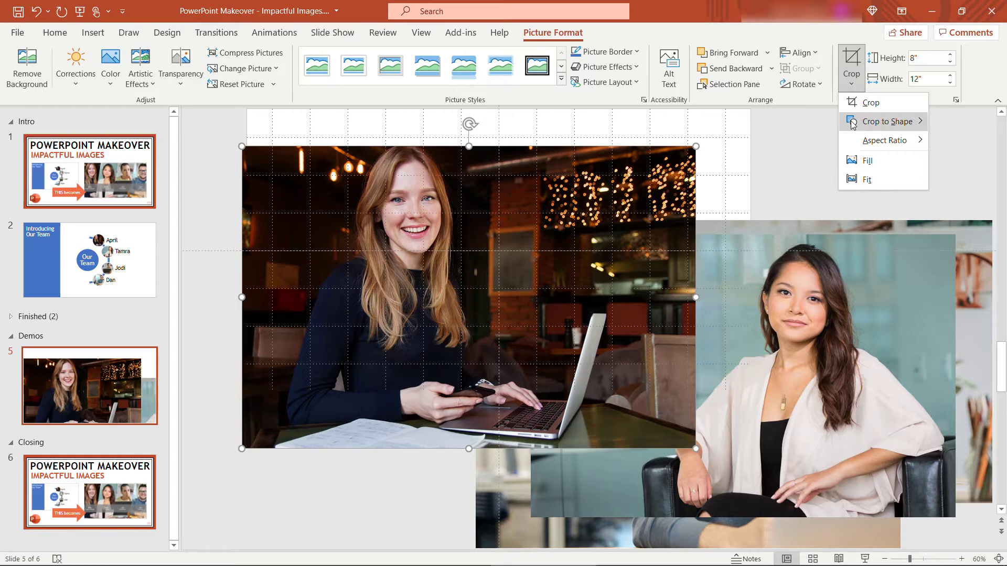
{"action": "mouse_move", "coordinate": [853, 122]}
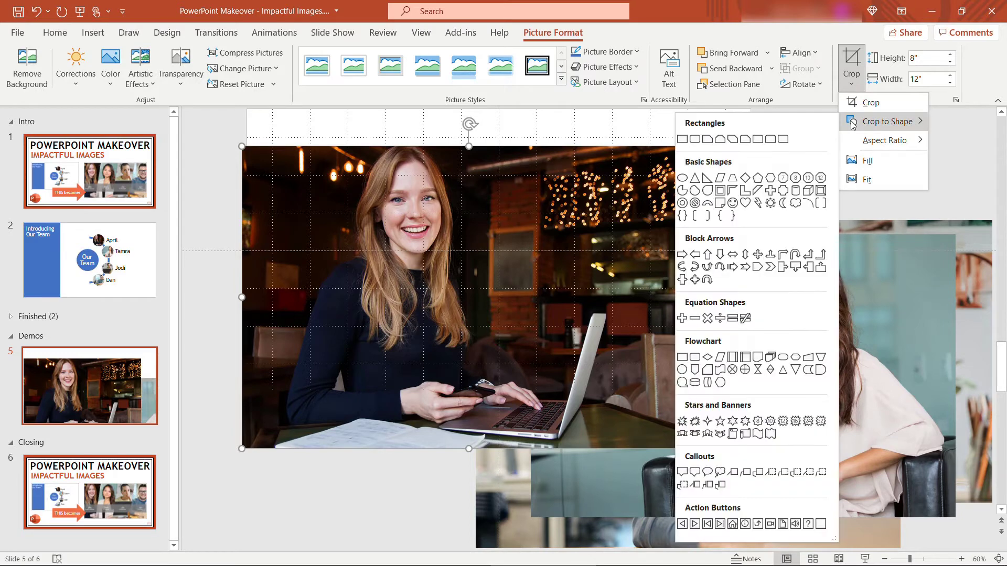
{"action": "left_click", "coordinate": [720, 181]}
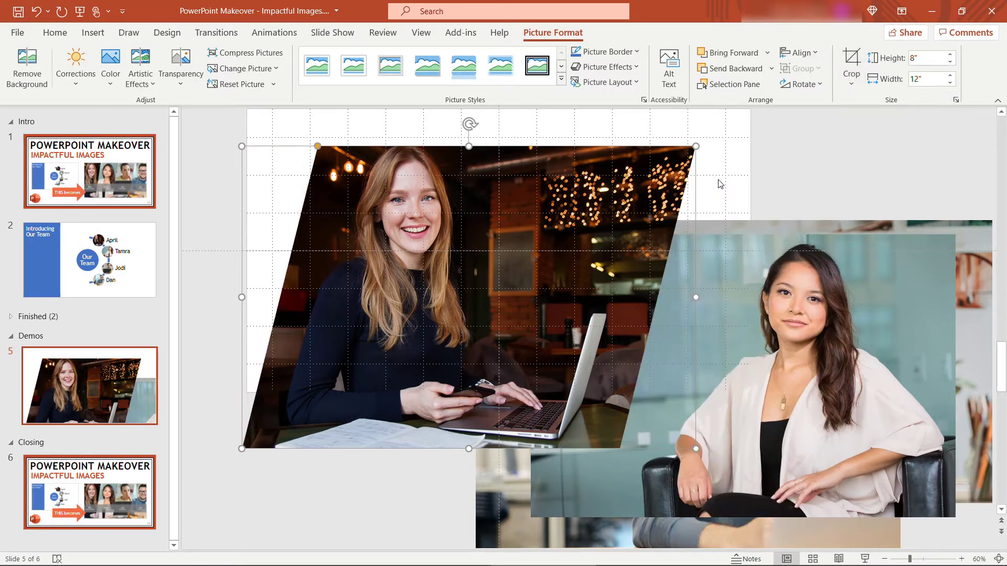
- Trim both sides of the parallelogram photo inward to about 4.81" wide
{"action": "left_click", "coordinate": [851, 84]}
{"action": "left_click", "coordinate": [867, 99]}
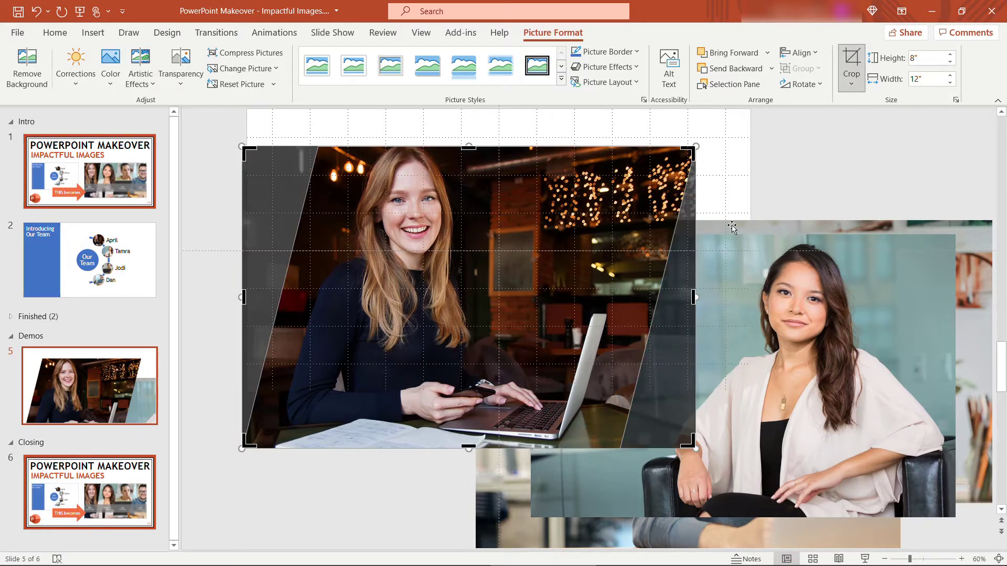
{"action": "left_click_drag", "start_coordinate": [693, 298], "coordinate": [502, 329]}
{"action": "left_click_drag", "start_coordinate": [245, 299], "coordinate": [284, 298]}
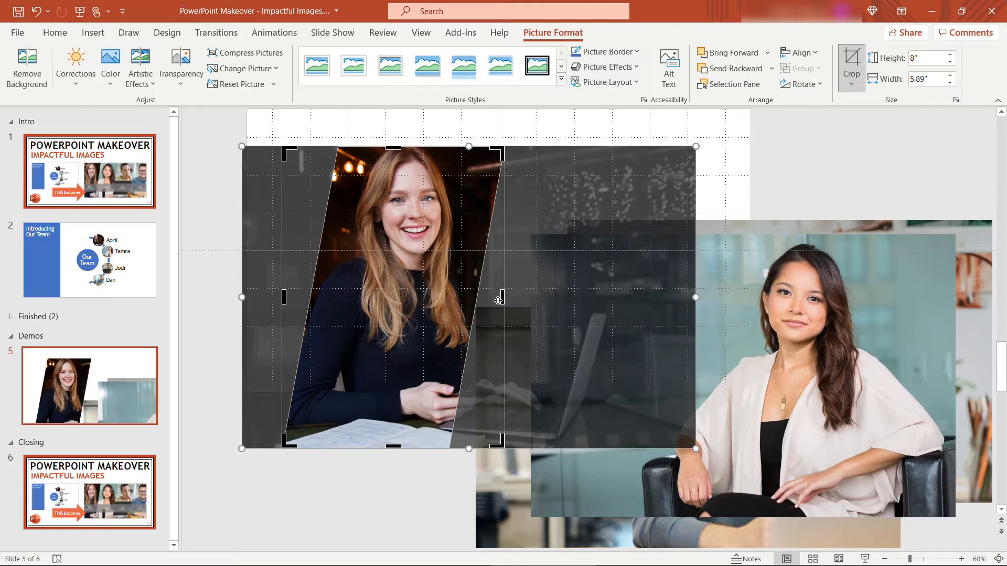
{"action": "left_click_drag", "start_coordinate": [501, 300], "coordinate": [488, 298]}
{"action": "left_click_drag", "start_coordinate": [284, 297], "coordinate": [309, 298]}
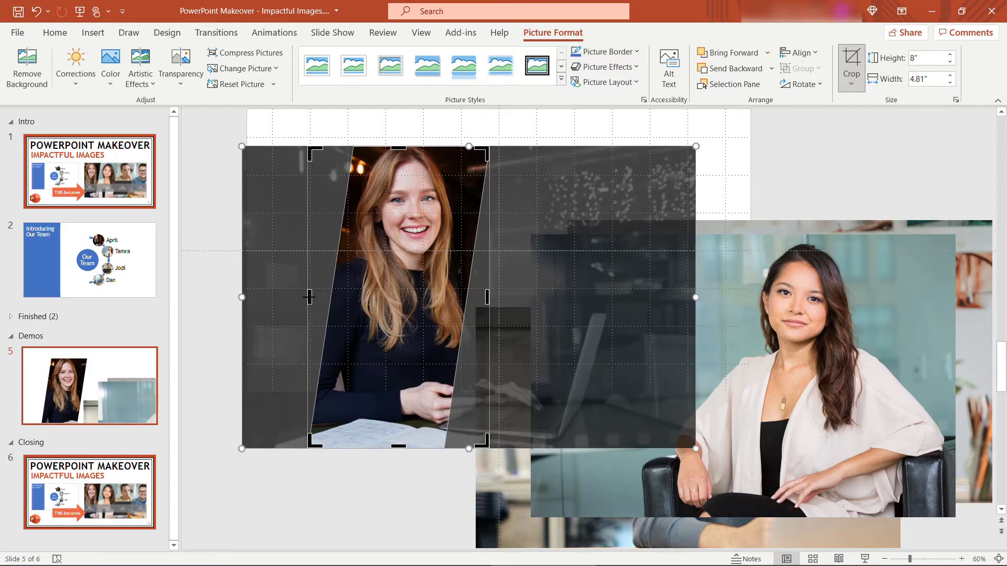
{"action": "left_click", "coordinate": [222, 285]}
- Set the parallelogram photo's width to 4.8" and move it into the slide's top-left corner
{"action": "left_click", "coordinate": [356, 285]}
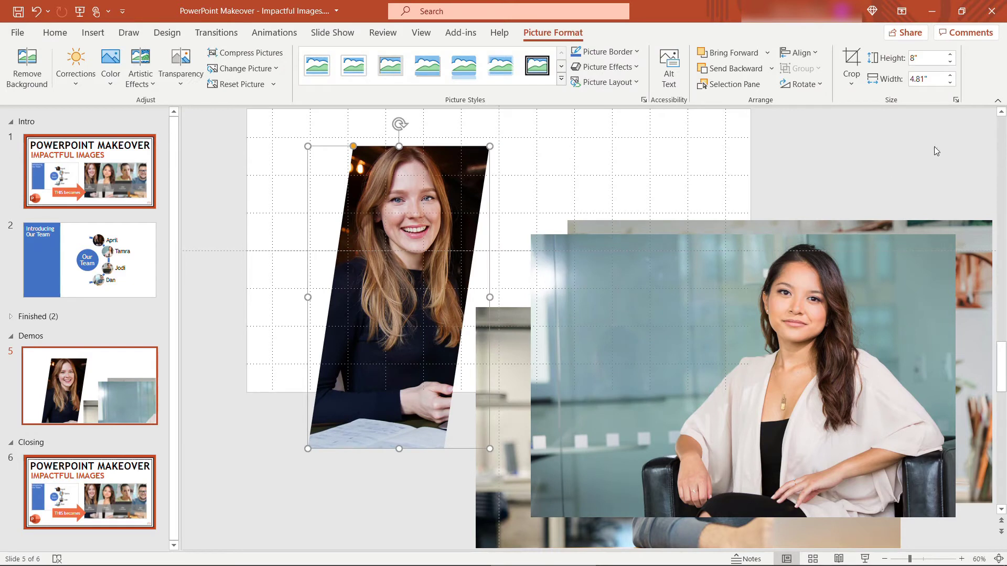
{"action": "left_click", "coordinate": [935, 78]}
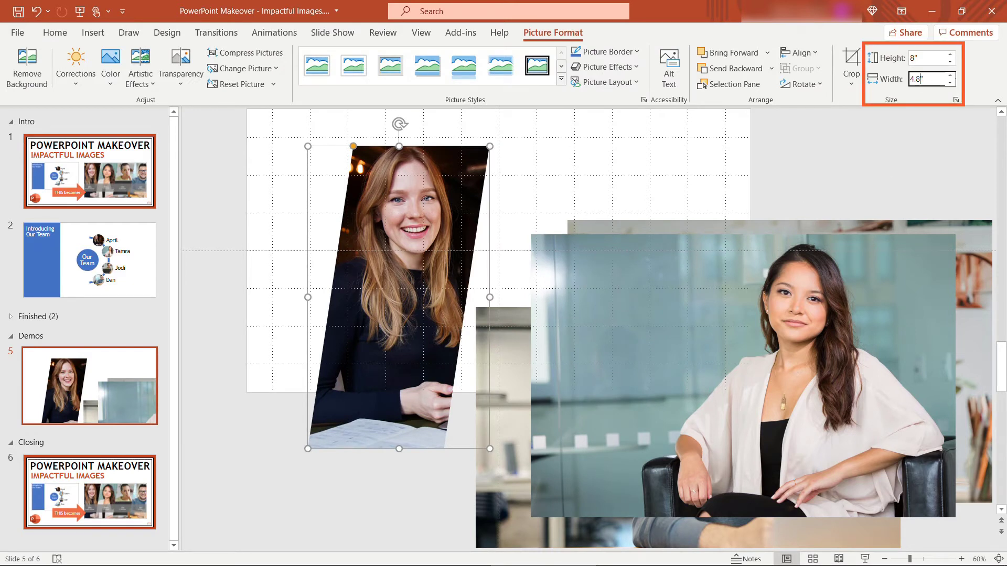
{"action": "key", "text": "Return"}
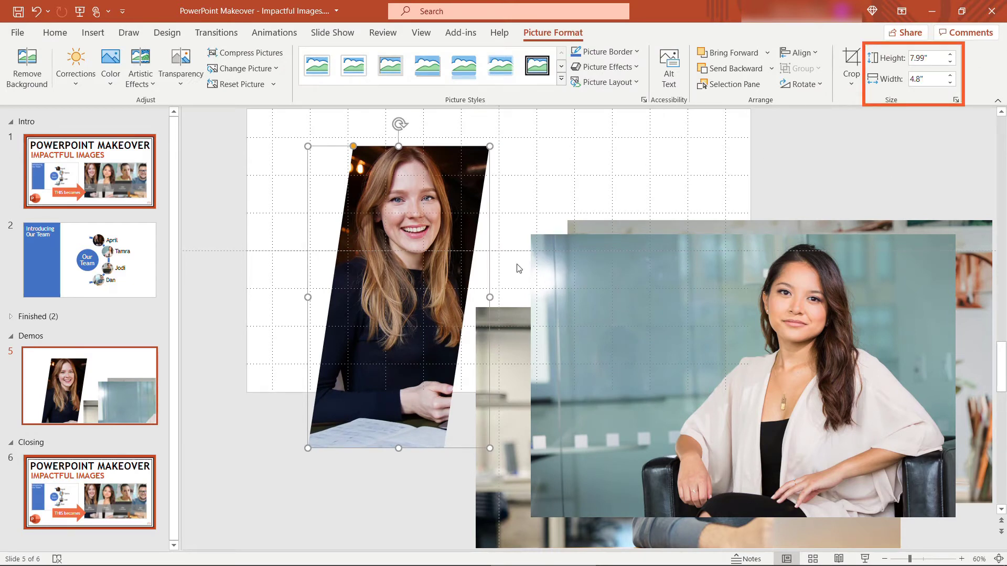
{"action": "left_click_drag", "start_coordinate": [402, 376], "coordinate": [298, 341]}
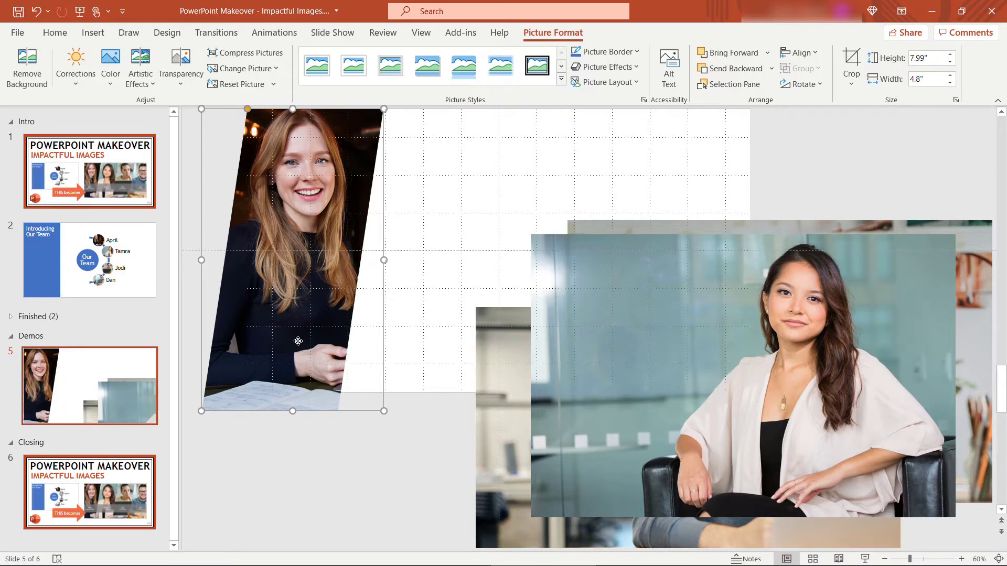
- Crop the seated woman's photo to a Parallelogram shape
{"action": "left_click", "coordinate": [656, 302]}
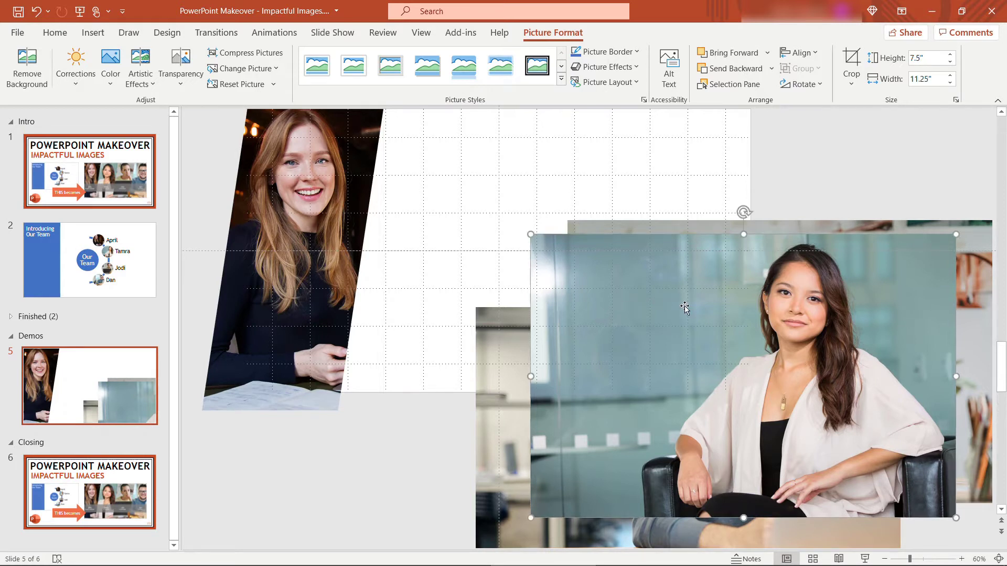
{"action": "left_click", "coordinate": [851, 84]}
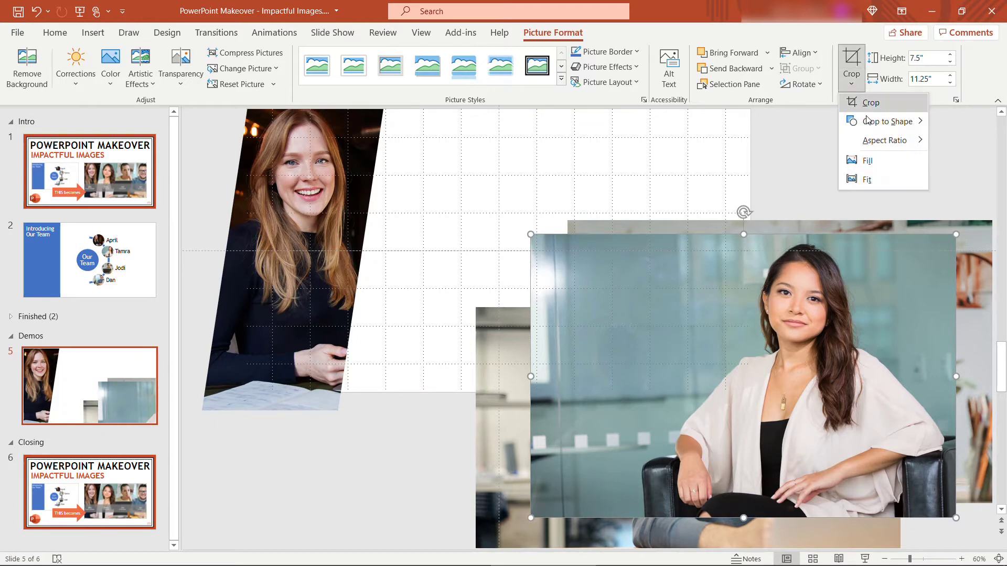
{"action": "mouse_move", "coordinate": [868, 123]}
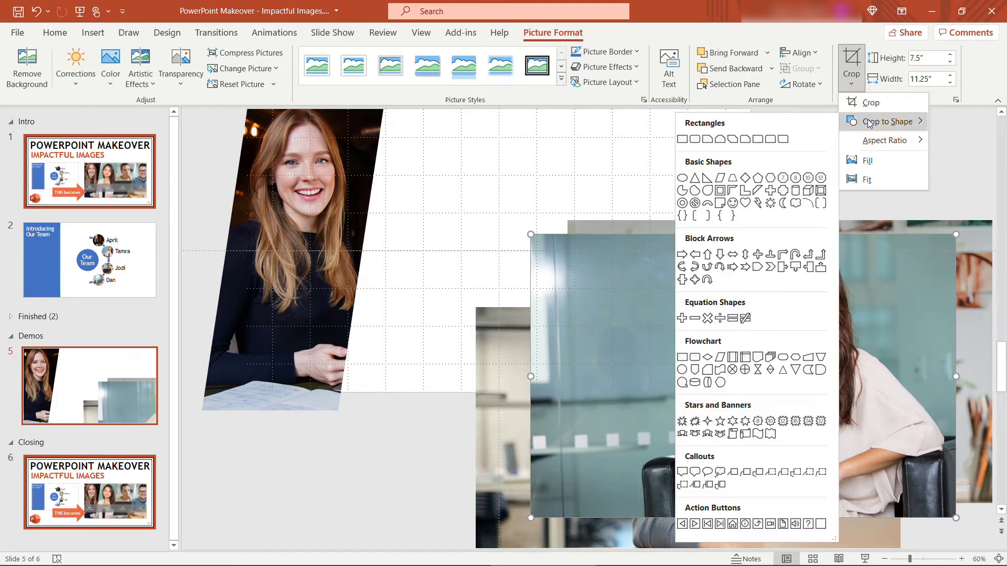
{"action": "left_click", "coordinate": [720, 179]}
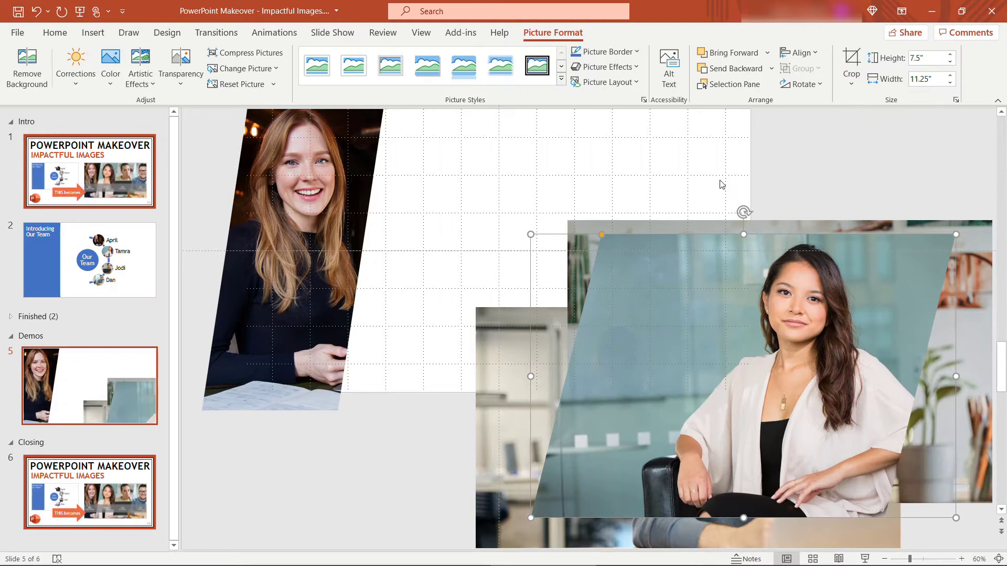
- Trim the left and right sides of the seated woman's parallelogram inward
{"action": "left_click", "coordinate": [845, 85]}
{"action": "left_click", "coordinate": [855, 102]}
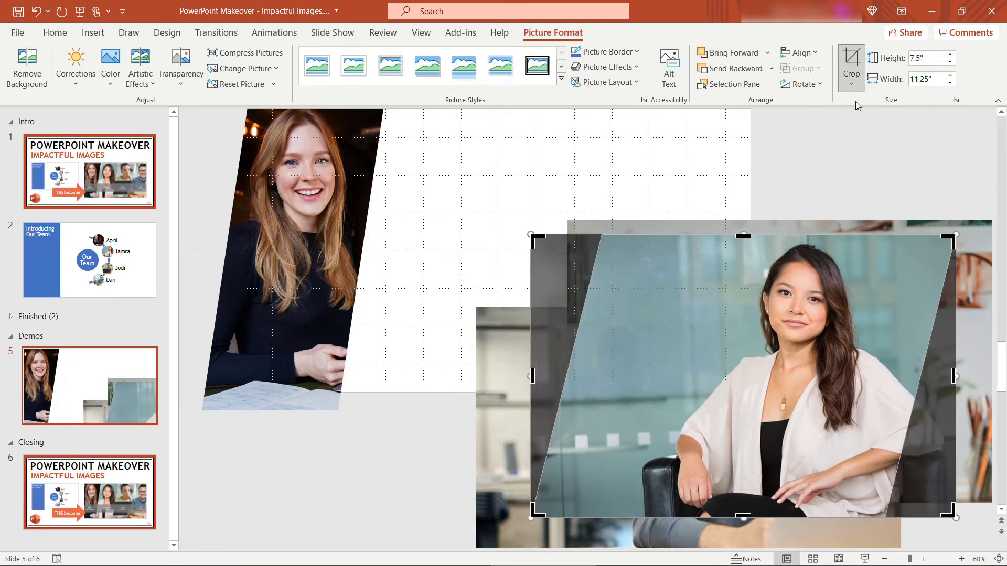
{"action": "left_click_drag", "start_coordinate": [953, 376], "coordinate": [914, 382]}
{"action": "left_click_drag", "start_coordinate": [531, 376], "coordinate": [691, 367]}
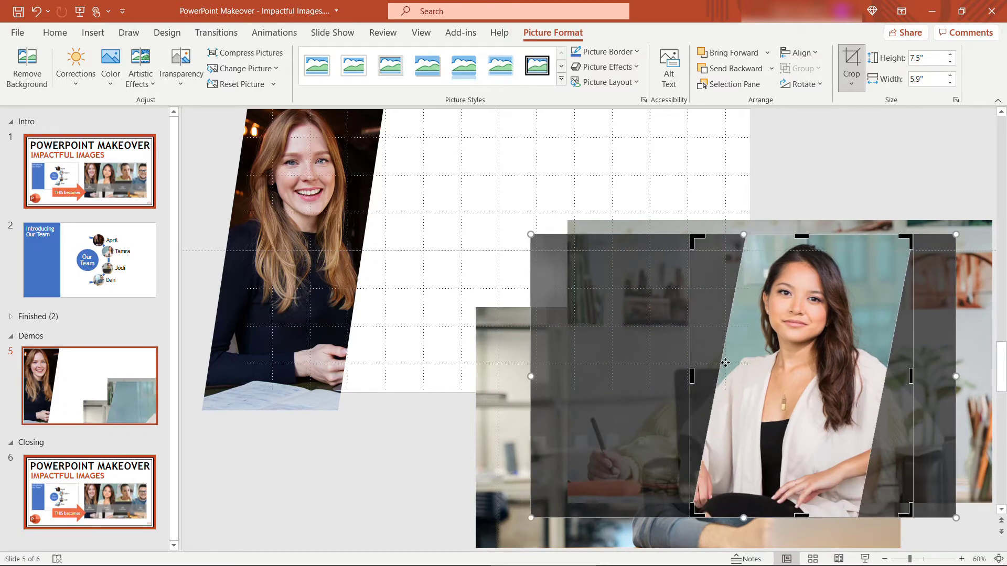
{"action": "left_click_drag", "start_coordinate": [906, 375], "coordinate": [890, 381]}
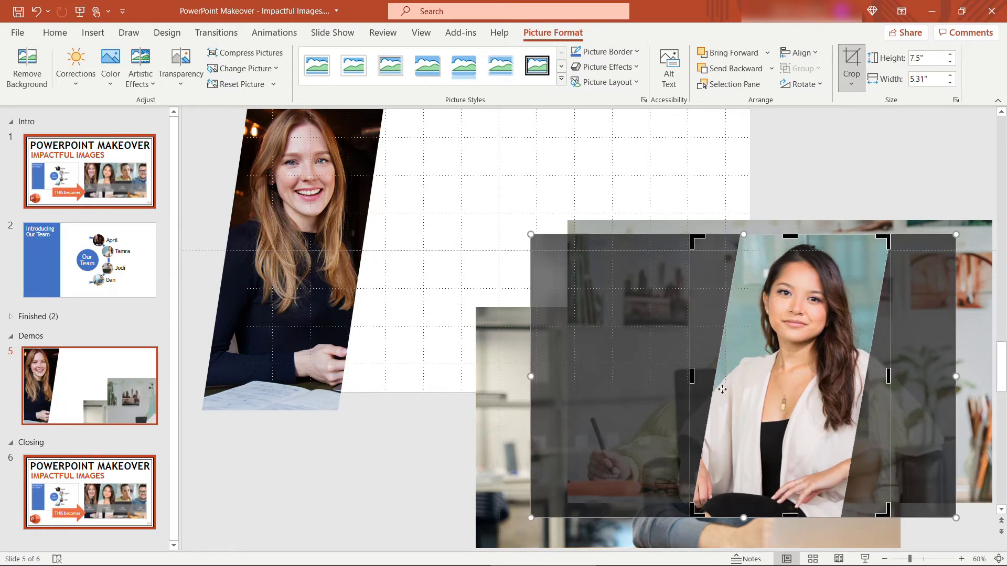
{"action": "left_click_drag", "start_coordinate": [696, 375], "coordinate": [716, 376]}
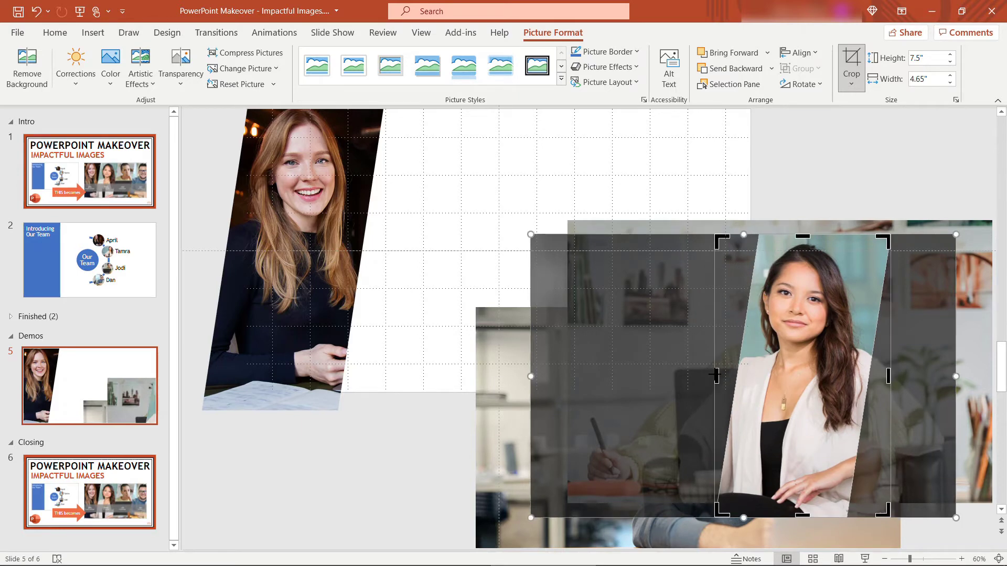
{"action": "left_click", "coordinate": [805, 207]}
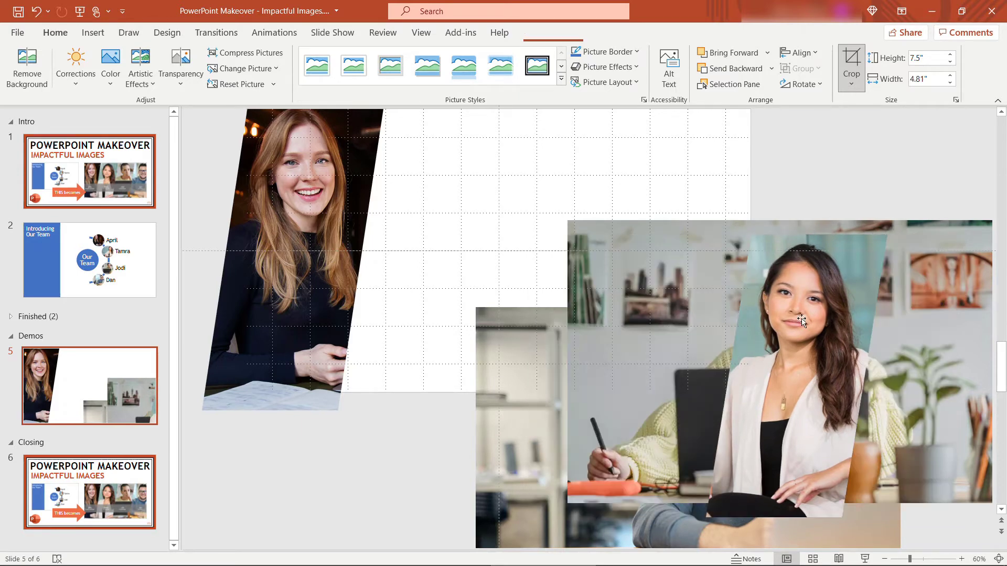
- Place the seated woman's photo beside the first, set width to 4.8", and align the tops
{"action": "left_click_drag", "start_coordinate": [764, 377], "coordinate": [415, 263]}
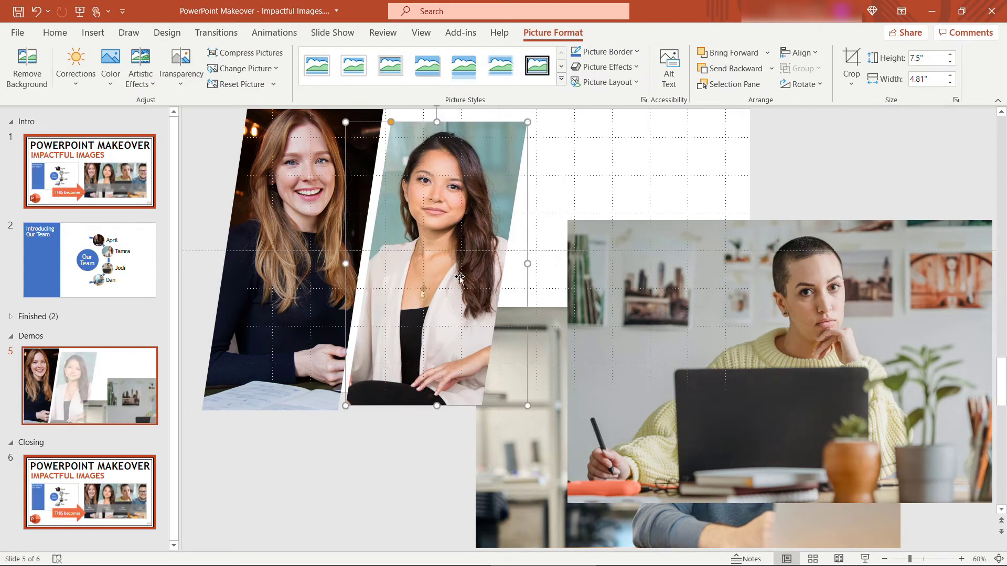
{"action": "left_click", "coordinate": [929, 82]}
{"action": "type", "text": "4.8"}
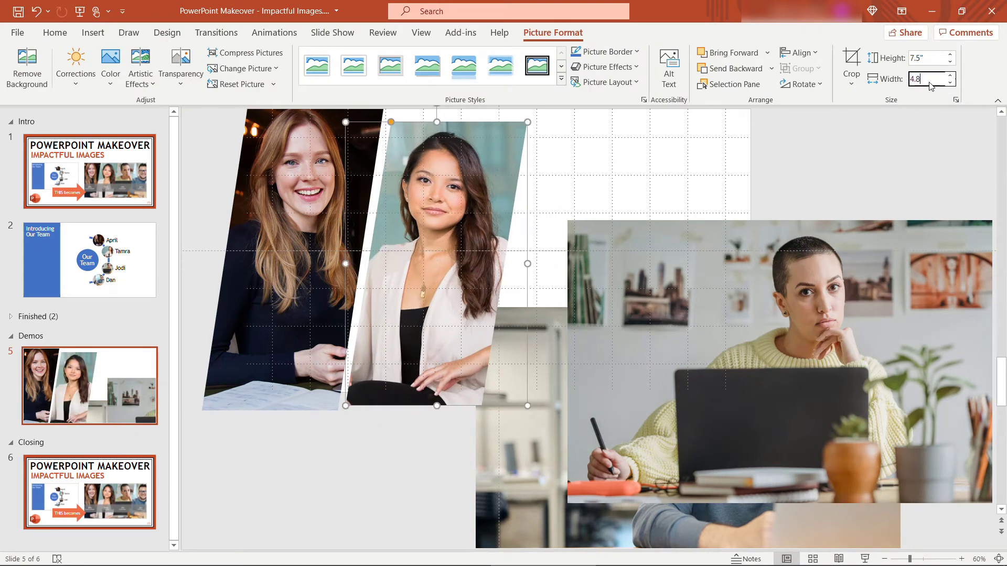
{"action": "key", "text": "Return"}
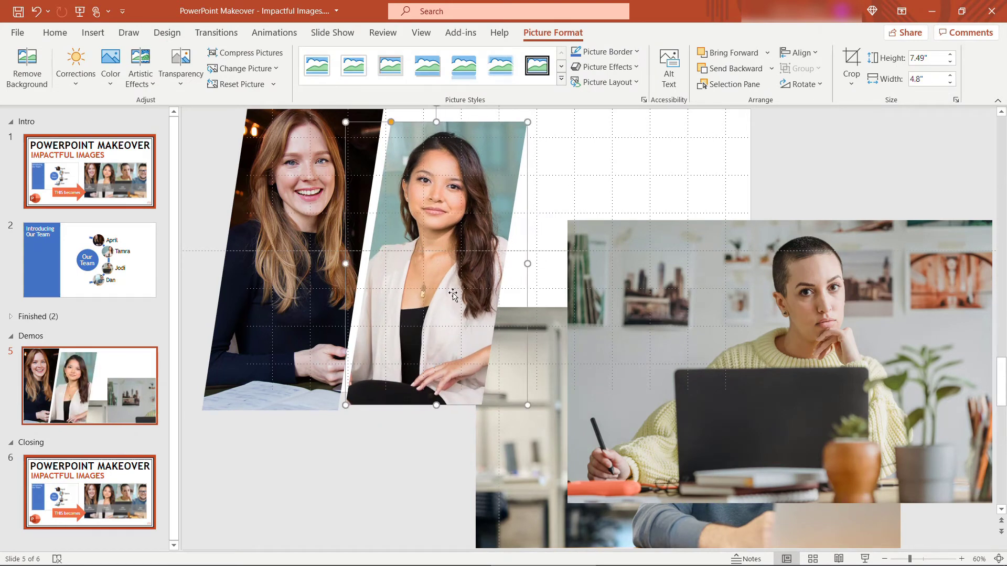
{"action": "left_click_drag", "start_coordinate": [450, 282], "coordinate": [444, 280]}
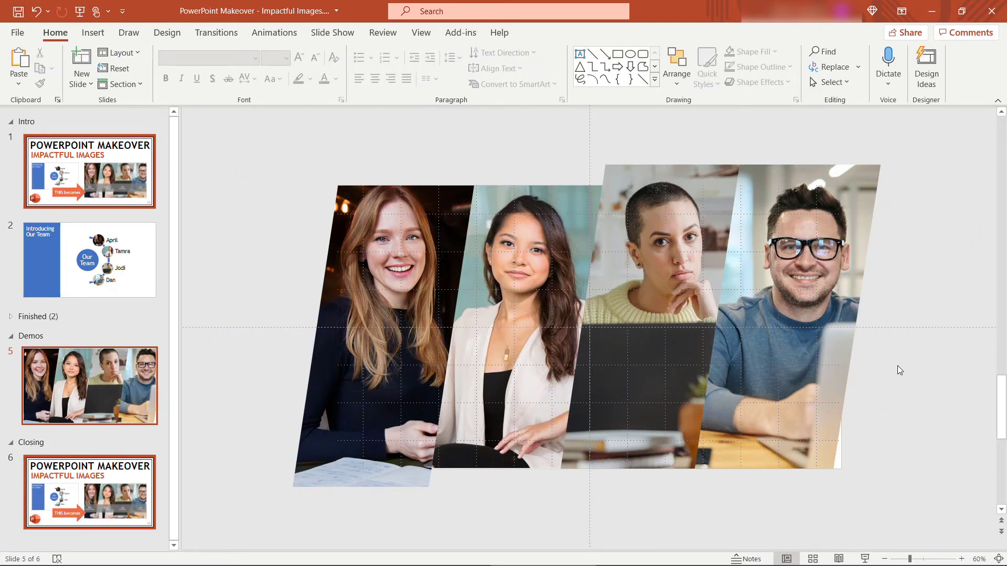
- Line up the third photo, then enlarge and widen the man's photo to fit beside it
{"action": "left_click", "coordinate": [676, 308]}
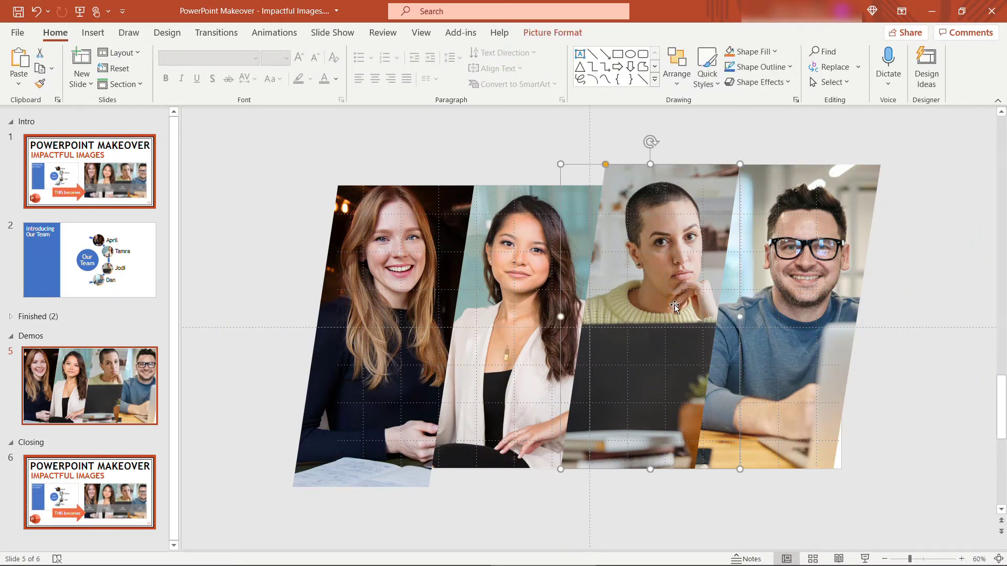
{"action": "left_click_drag", "start_coordinate": [675, 307], "coordinate": [671, 312]}
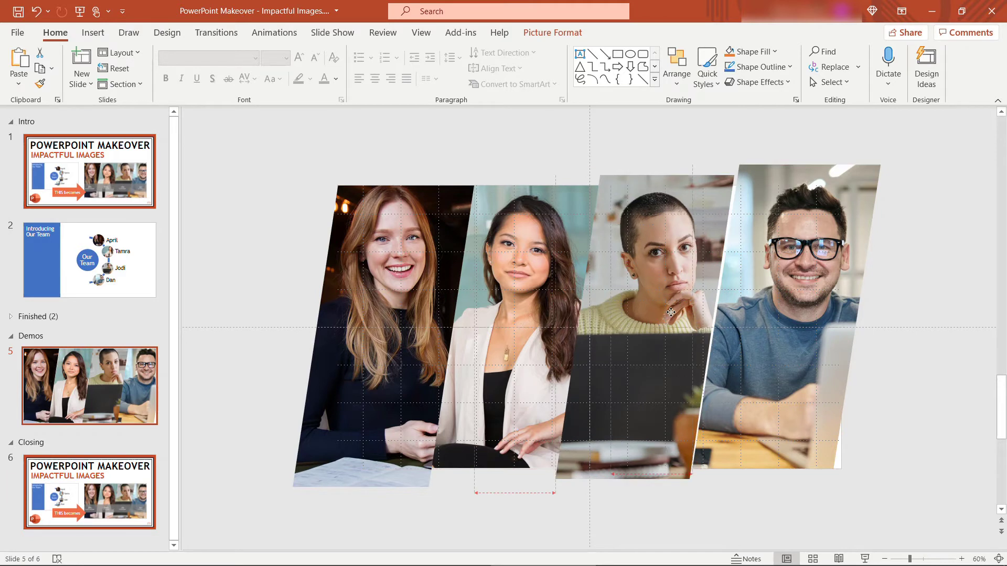
{"action": "left_click", "coordinate": [748, 297]}
{"action": "left_click_drag", "start_coordinate": [748, 297], "coordinate": [750, 307]}
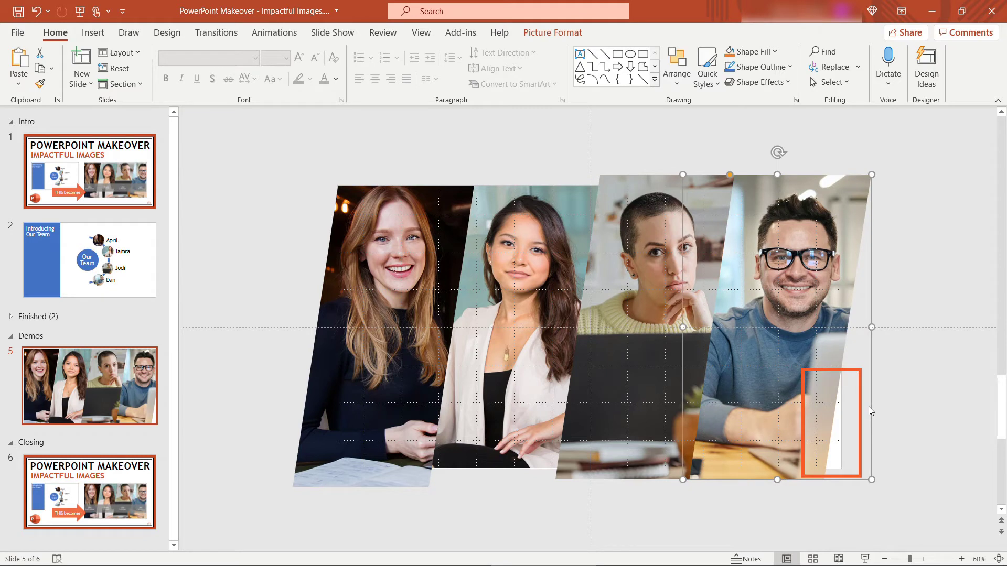
{"action": "left_click_drag", "start_coordinate": [794, 351], "coordinate": [798, 351]}
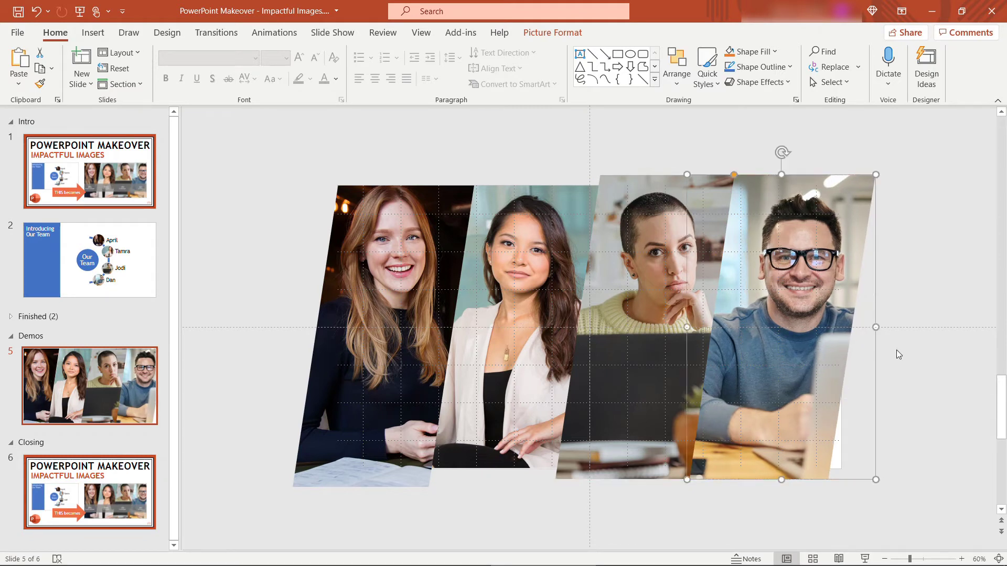
{"action": "left_click_drag", "start_coordinate": [878, 177], "coordinate": [883, 168]}
{"action": "left_click_drag", "start_coordinate": [796, 272], "coordinate": [793, 281]}
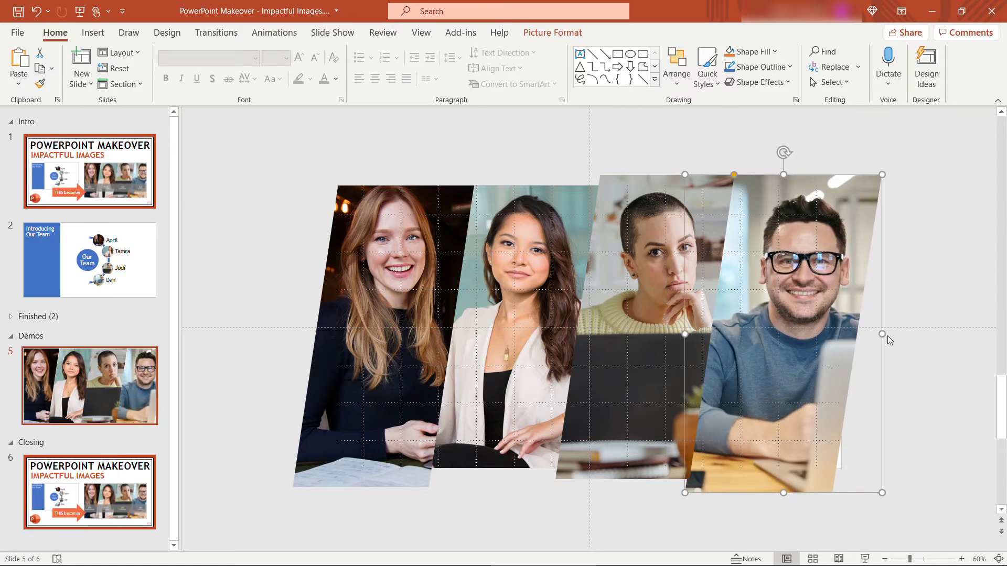
{"action": "left_click_drag", "start_coordinate": [883, 335], "coordinate": [889, 335]}
{"action": "left_click", "coordinate": [910, 423]}
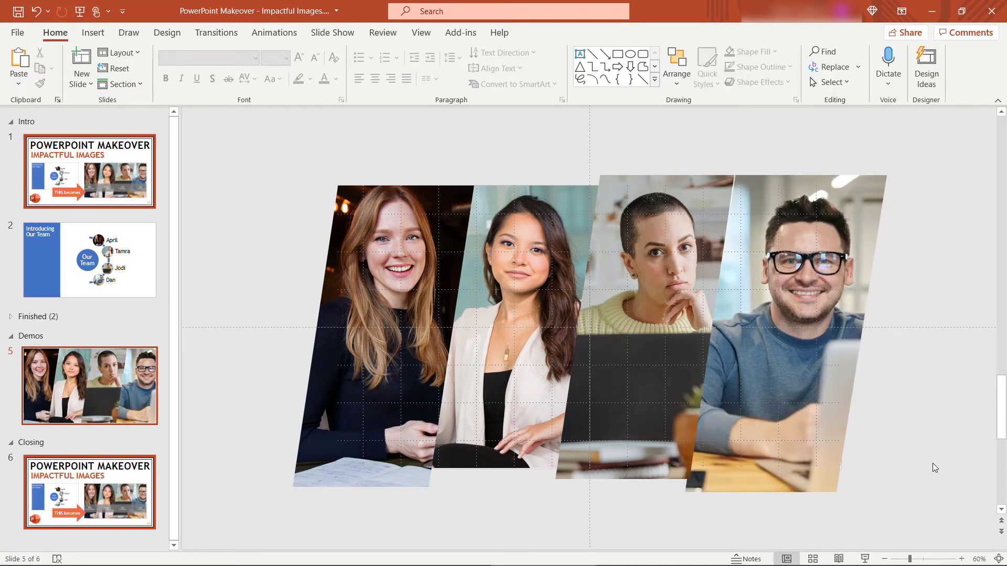
- Nudge the third photo slightly right to close the gap with the man's photo
{"action": "left_click", "coordinate": [803, 465]}
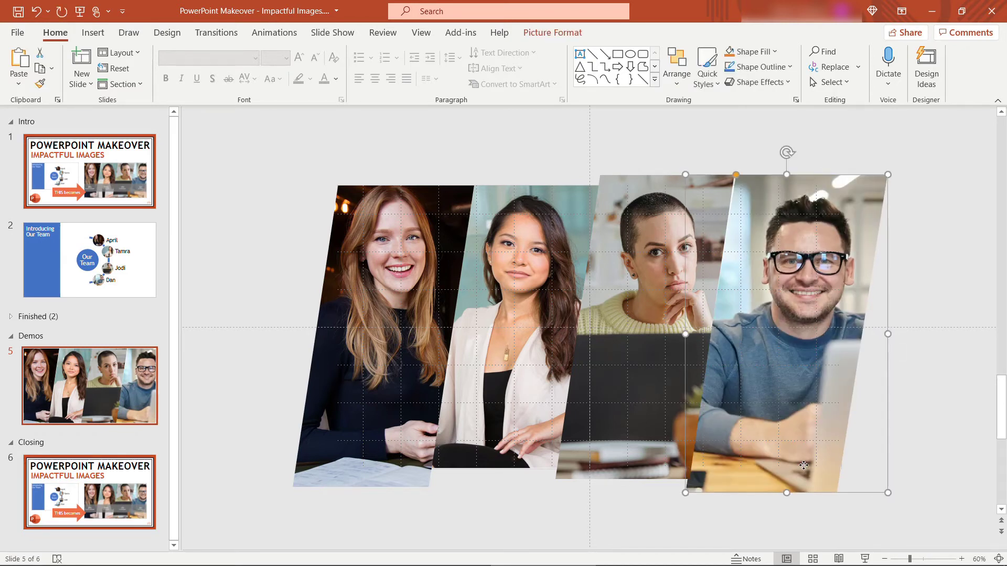
{"action": "left_click", "coordinate": [660, 454]}
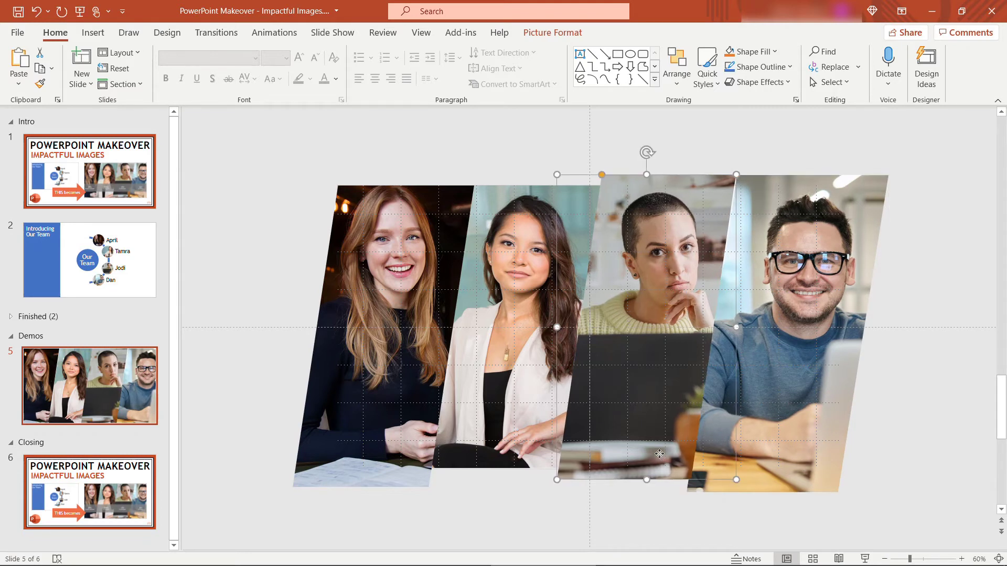
{"action": "left_click_drag", "start_coordinate": [660, 454], "coordinate": [660, 454]}
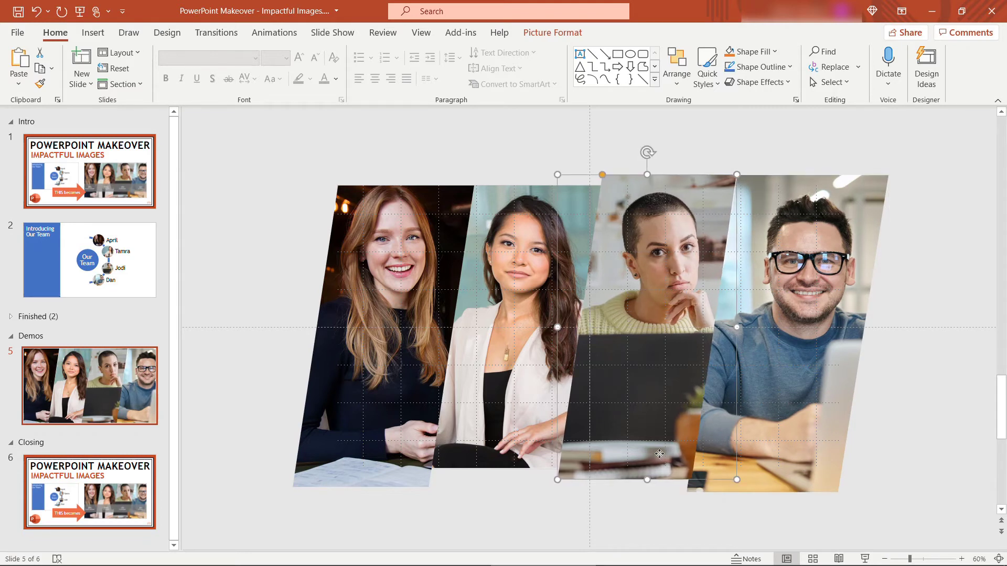
{"action": "left_click", "coordinate": [241, 395]}
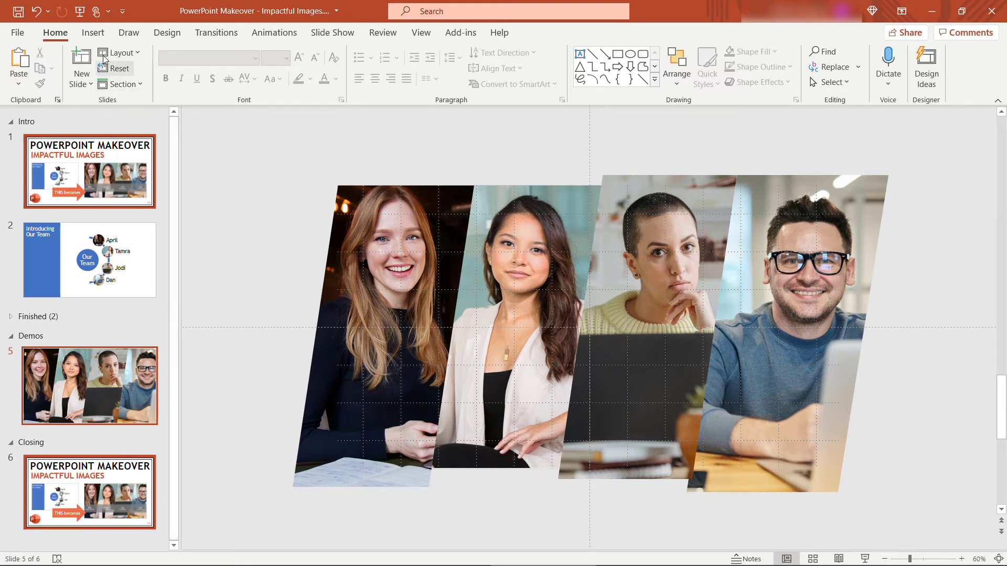
- Draw a wide rectangle across the lower part of the four photos
{"action": "left_click", "coordinate": [92, 33]}
{"action": "left_click", "coordinate": [212, 88]}
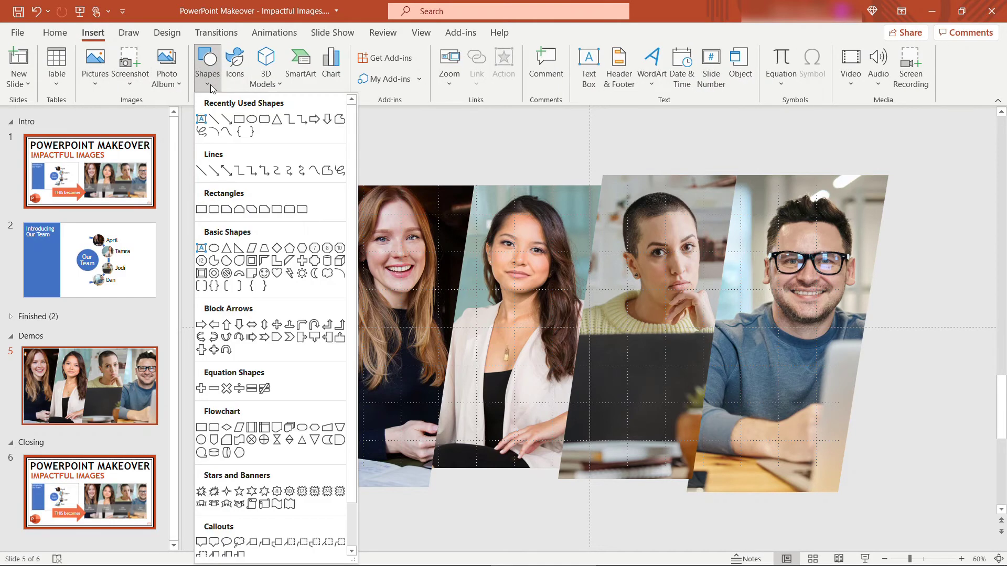
{"action": "left_click", "coordinate": [238, 125]}
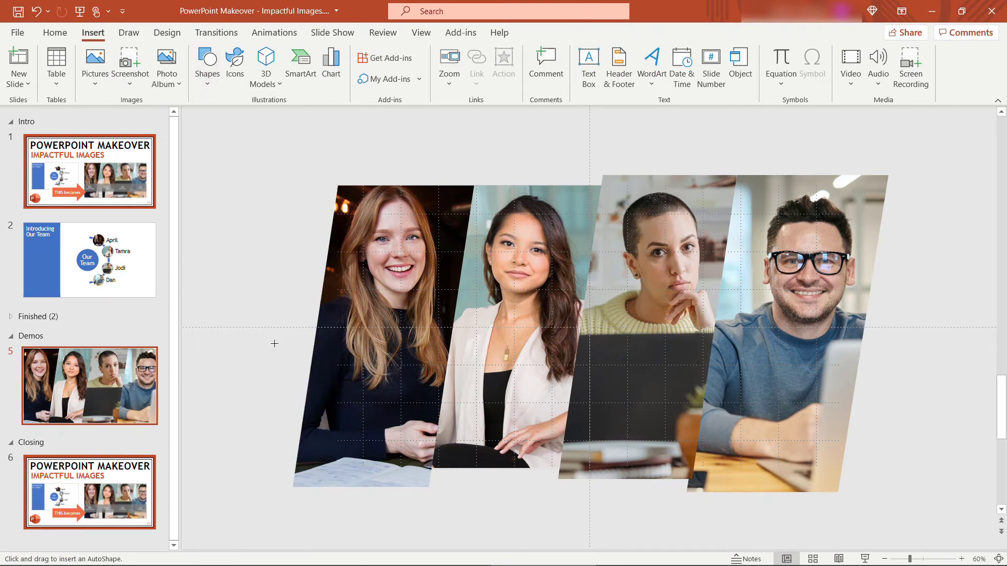
{"action": "left_click_drag", "start_coordinate": [271, 347], "coordinate": [883, 441]}
{"action": "left_click_drag", "start_coordinate": [685, 398], "coordinate": [686, 404]}
- Give the rectangle a medium gray fill and no outline
{"action": "left_click", "coordinate": [493, 56]}
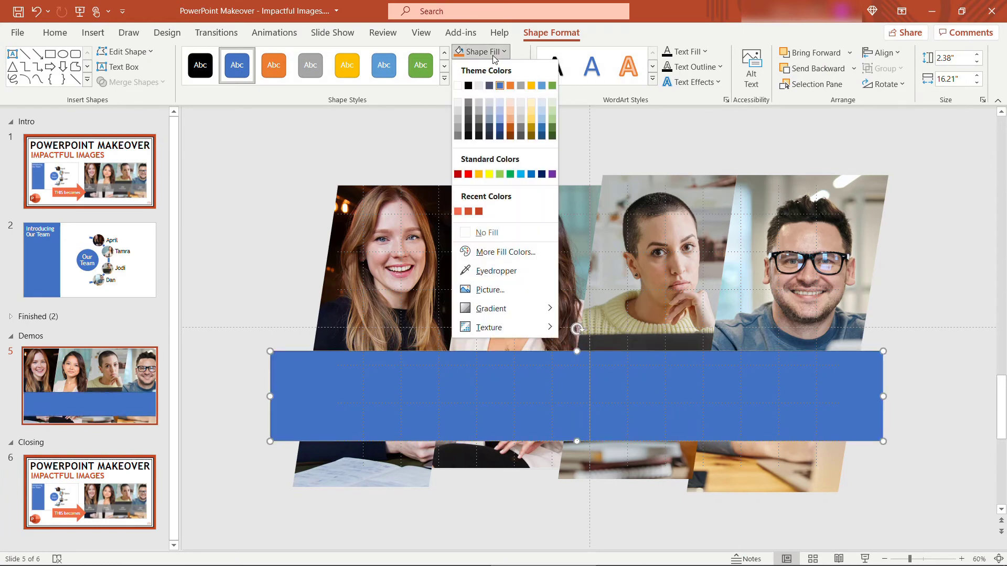
{"action": "left_click", "coordinate": [469, 102]}
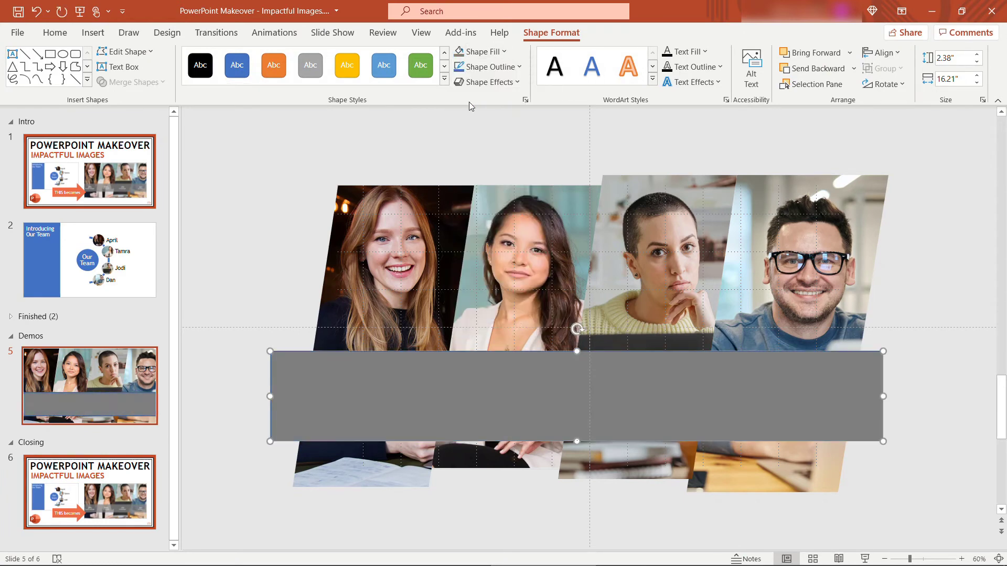
{"action": "left_click", "coordinate": [491, 66]}
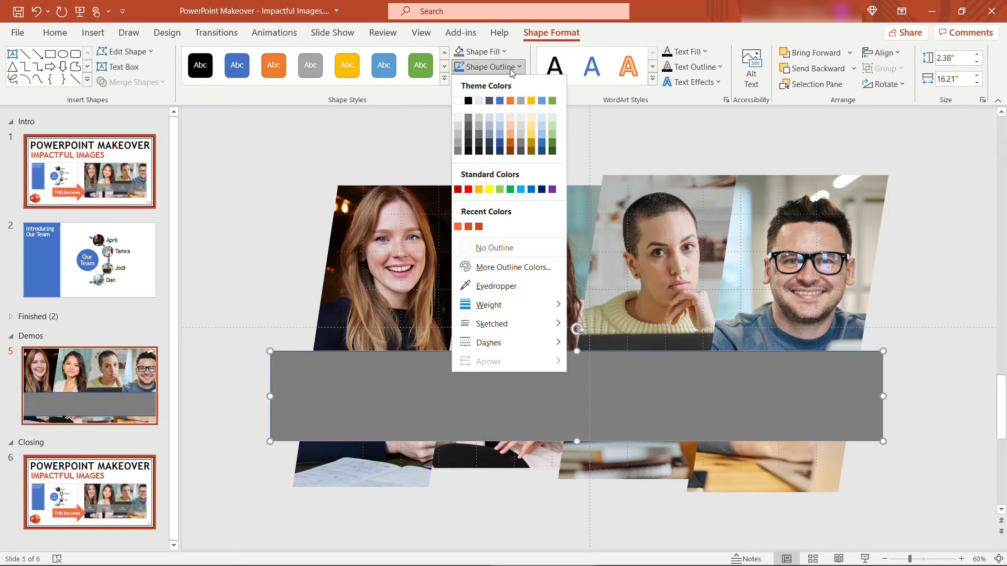
{"action": "left_click", "coordinate": [492, 249]}
- Set the gray rectangle's fill transparency to 25% in Format Shape
{"action": "right_click", "coordinate": [367, 377]}
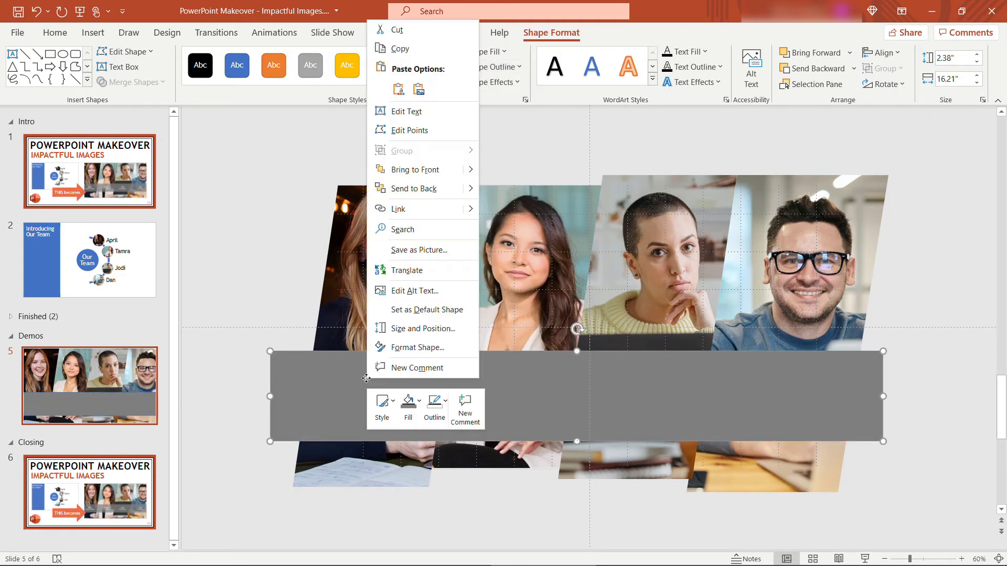
{"action": "left_click", "coordinate": [391, 349]}
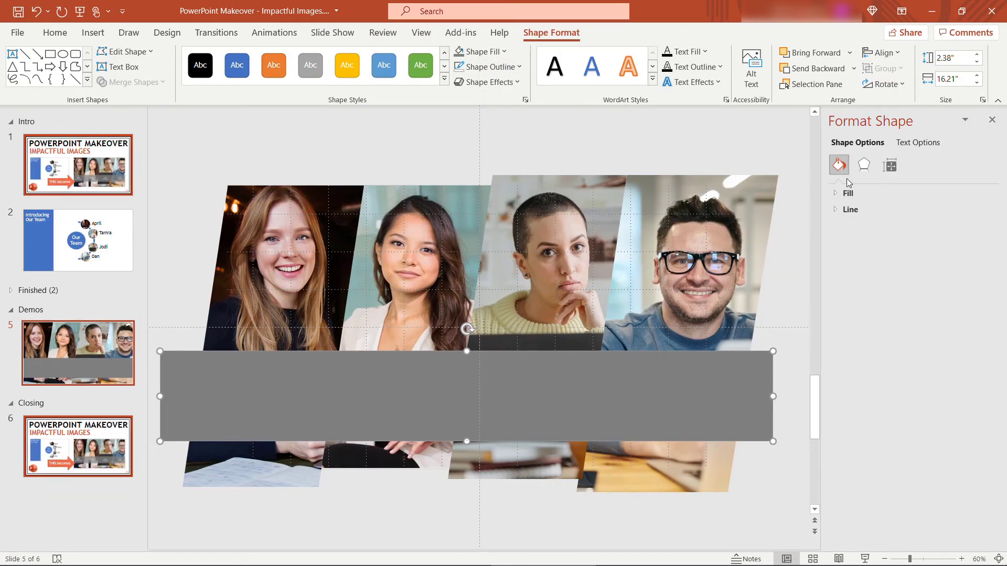
{"action": "left_click", "coordinate": [848, 193]}
{"action": "left_click", "coordinate": [947, 332]}
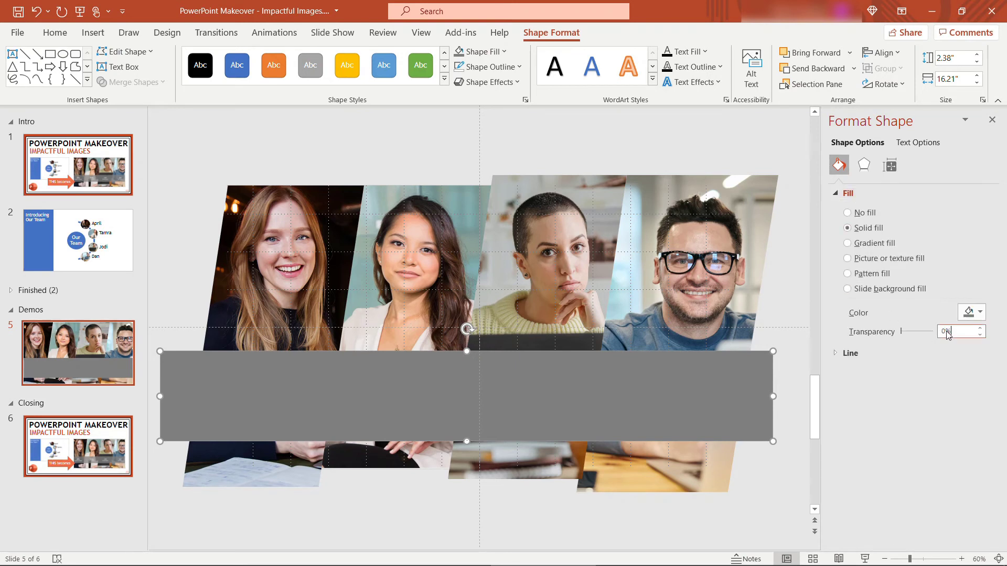
{"action": "left_click_drag", "start_coordinate": [947, 332], "coordinate": [935, 336]}
{"action": "type", "text": "25"}
{"action": "key", "text": "Return"}
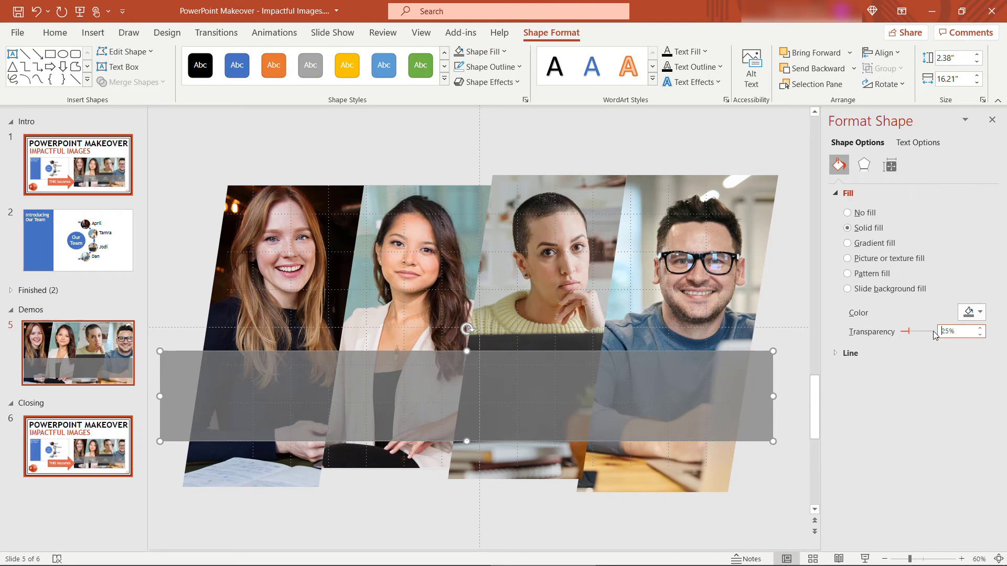
- Add a text box on the band under the first photo with the person's name and 'Program Manager'
{"action": "left_click", "coordinate": [181, 140]}
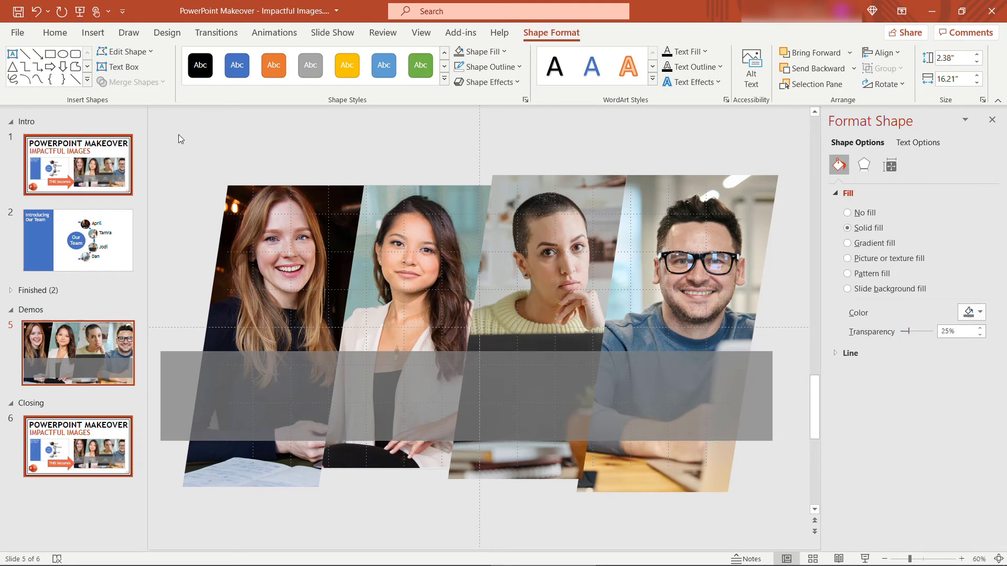
{"action": "left_click", "coordinate": [93, 32]}
{"action": "left_click", "coordinate": [595, 79]}
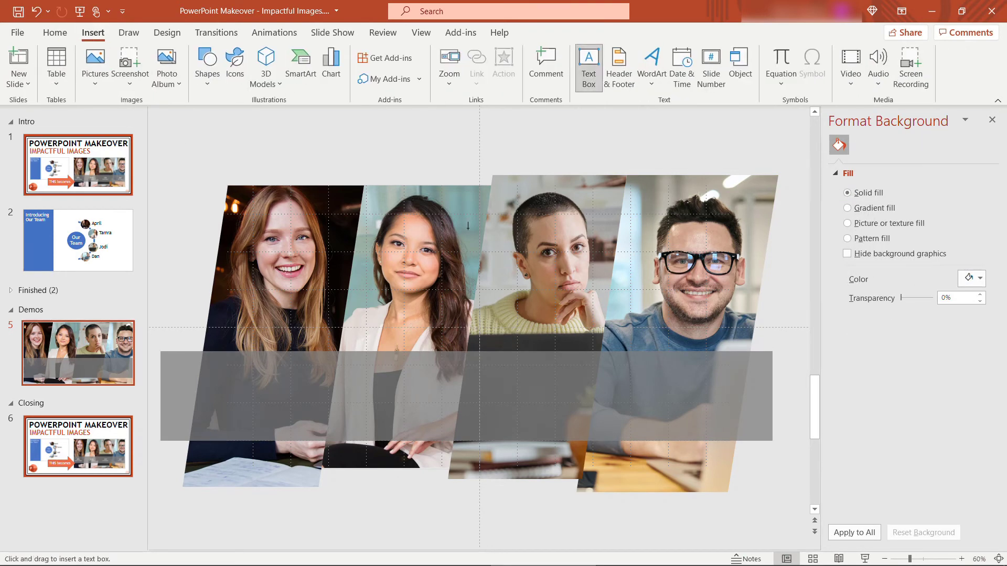
{"action": "left_click_drag", "start_coordinate": [235, 381], "coordinate": [315, 412]}
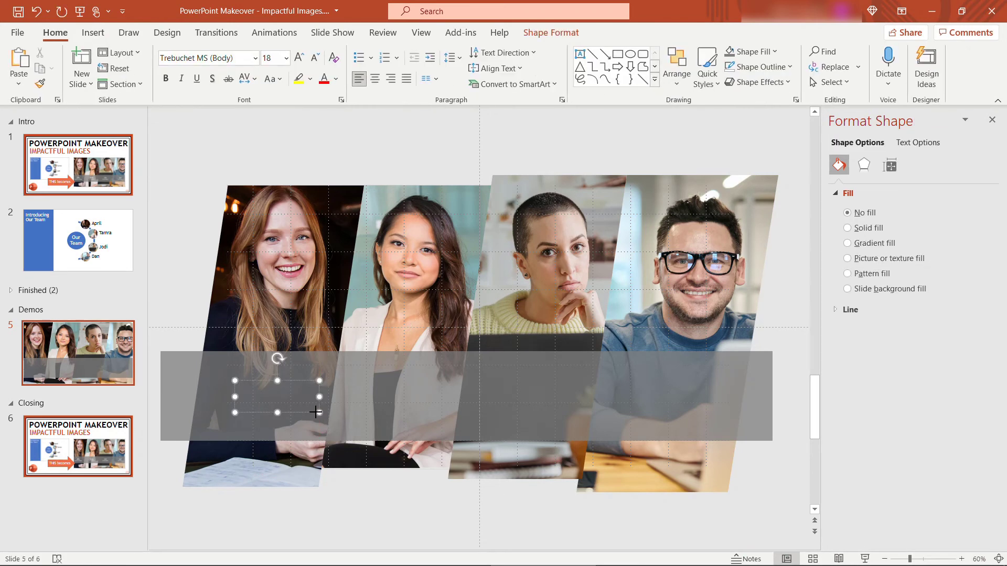
{"action": "type", "text": "APRIL Program Manager"}
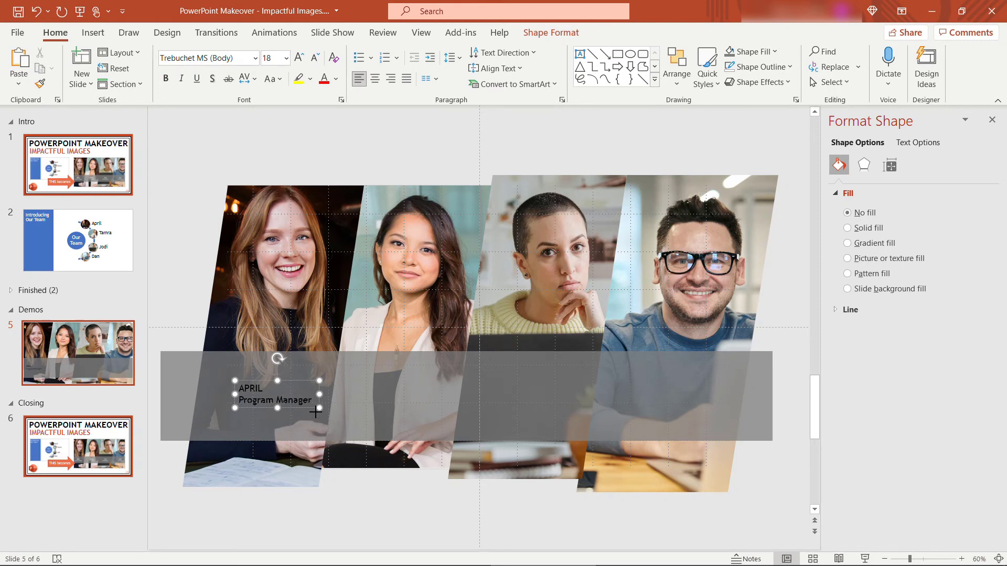
- Center the label text and make it white
{"action": "key", "text": "ctrl+a"}
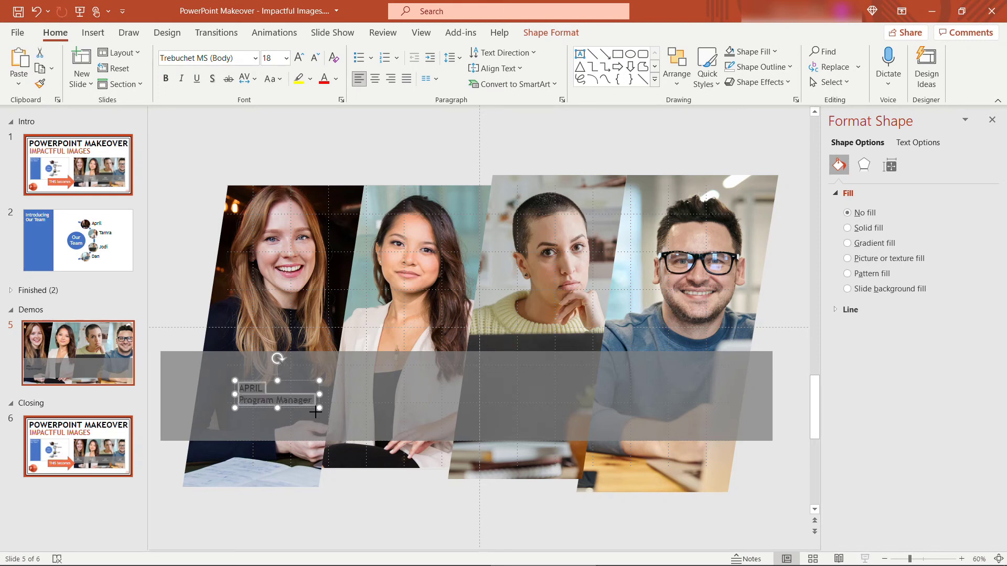
{"action": "left_click", "coordinate": [375, 79]}
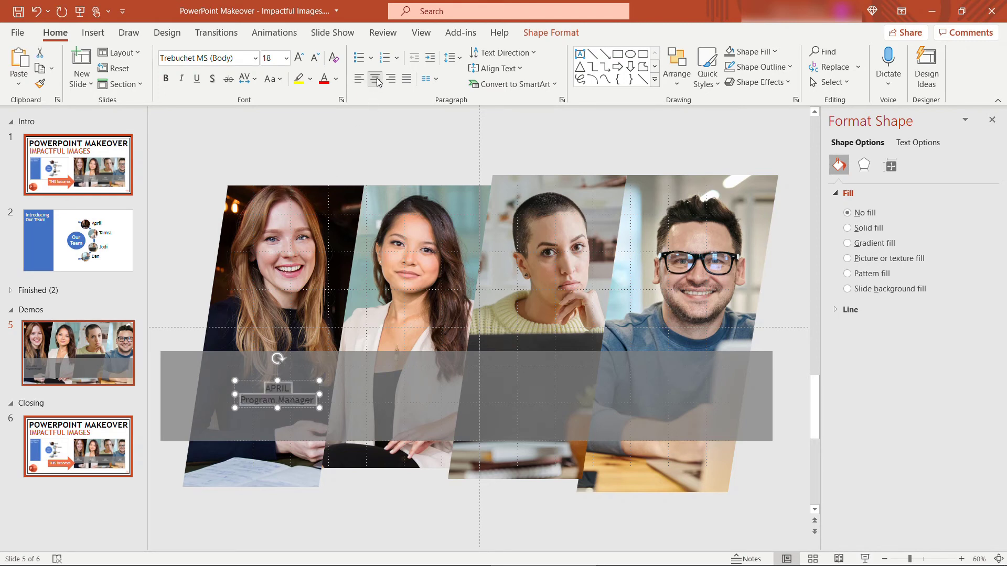
{"action": "left_click", "coordinate": [336, 79]}
{"action": "left_click", "coordinate": [324, 113]}
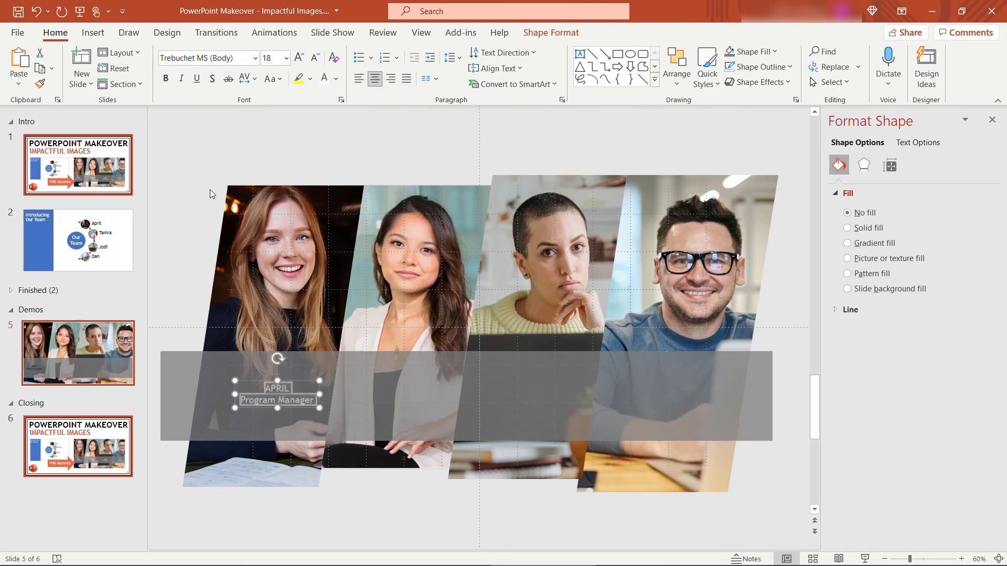
{"action": "left_click", "coordinate": [225, 419]}
- Set the name to size 24, center the label, and paste a copy under the second photo
{"action": "double_click", "coordinate": [265, 388]}
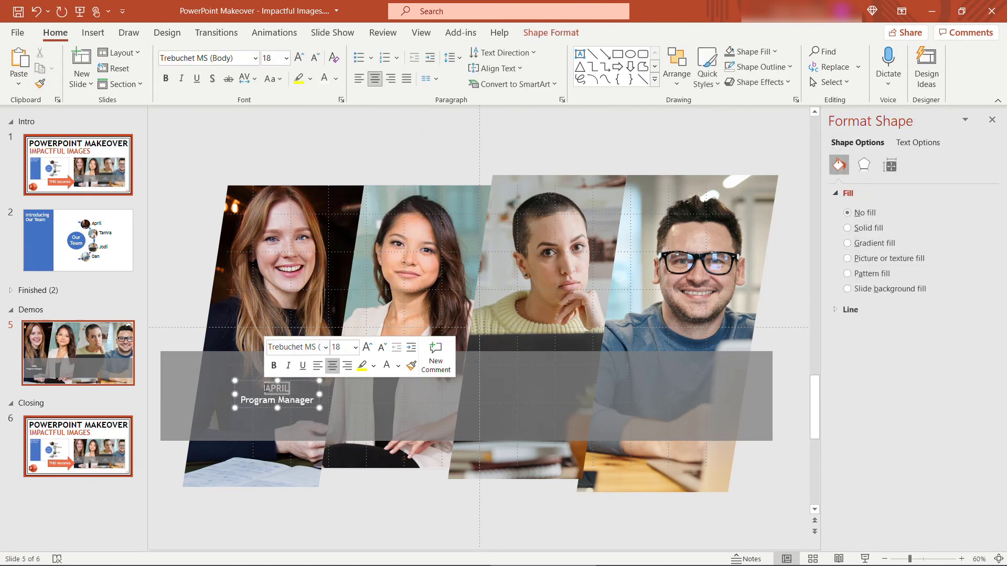
{"action": "left_click", "coordinate": [271, 59]}
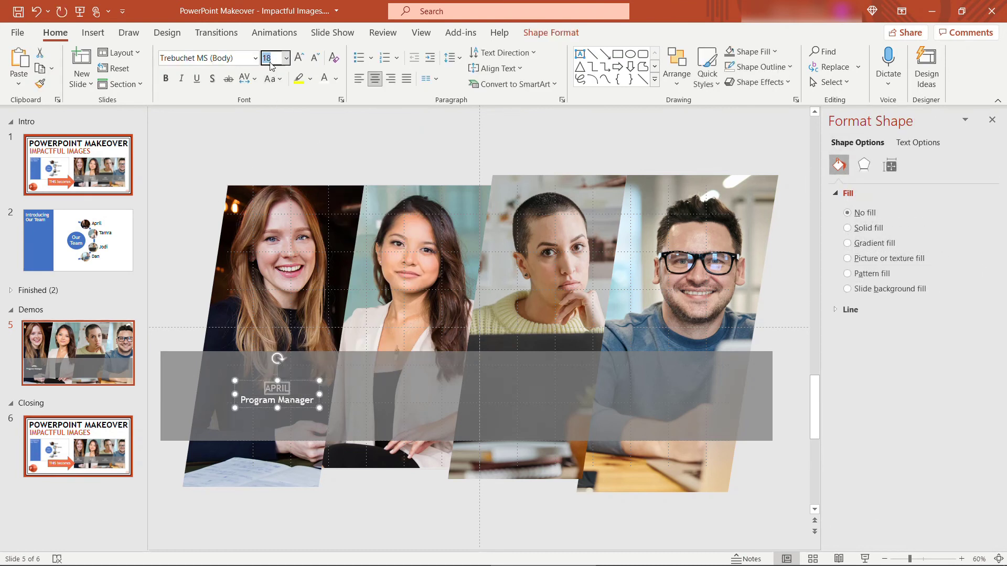
{"action": "type", "text": "24"}
{"action": "key", "text": "Return"}
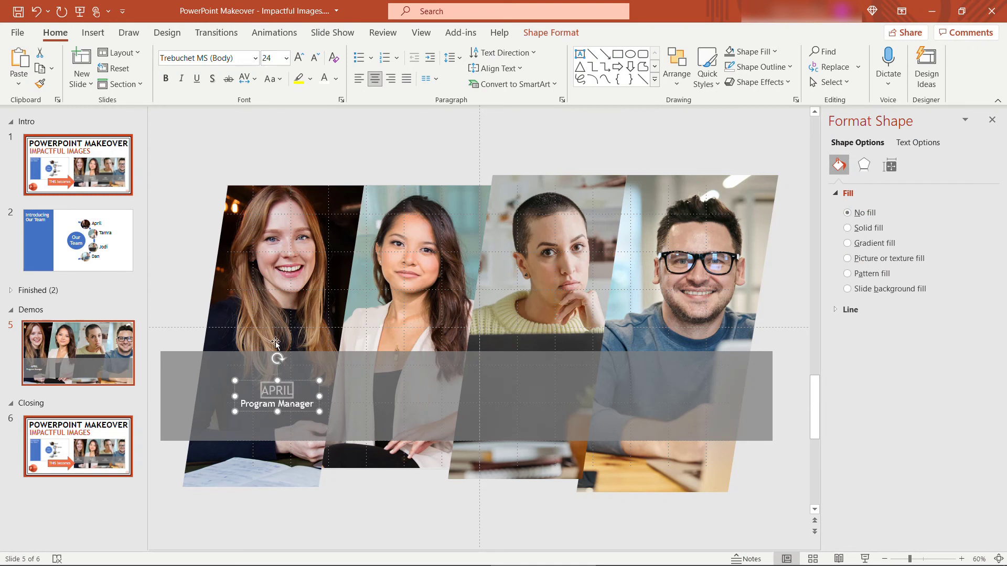
{"action": "left_click_drag", "start_coordinate": [253, 379], "coordinate": [241, 377]}
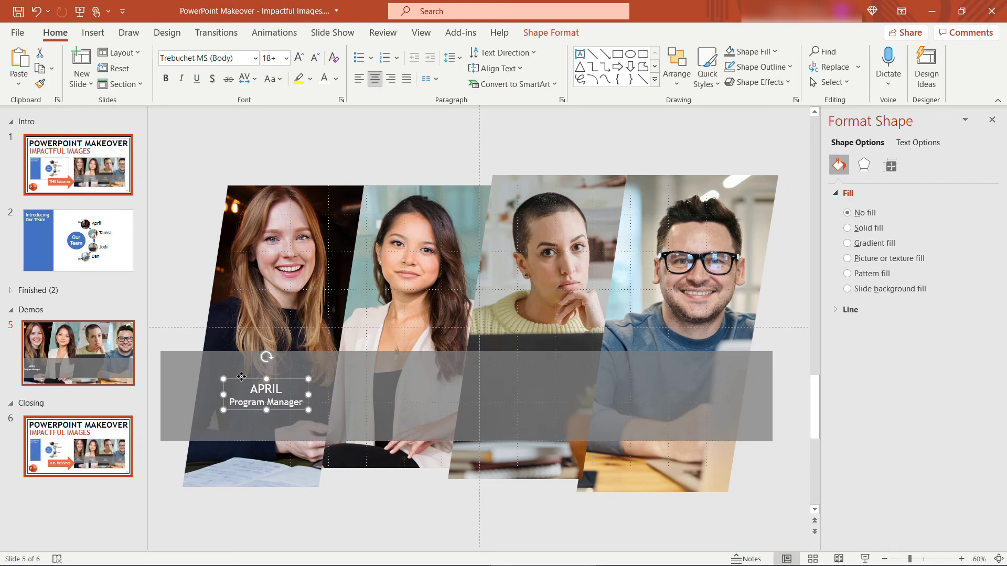
{"action": "key", "text": "ctrl+v"}
{"action": "left_click_drag", "start_coordinate": [262, 404], "coordinate": [381, 404]}
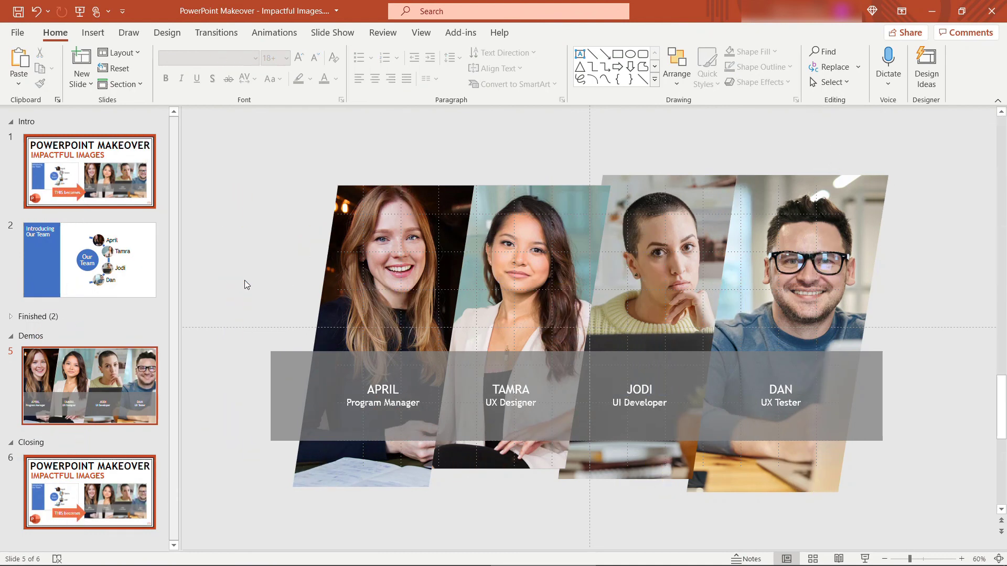